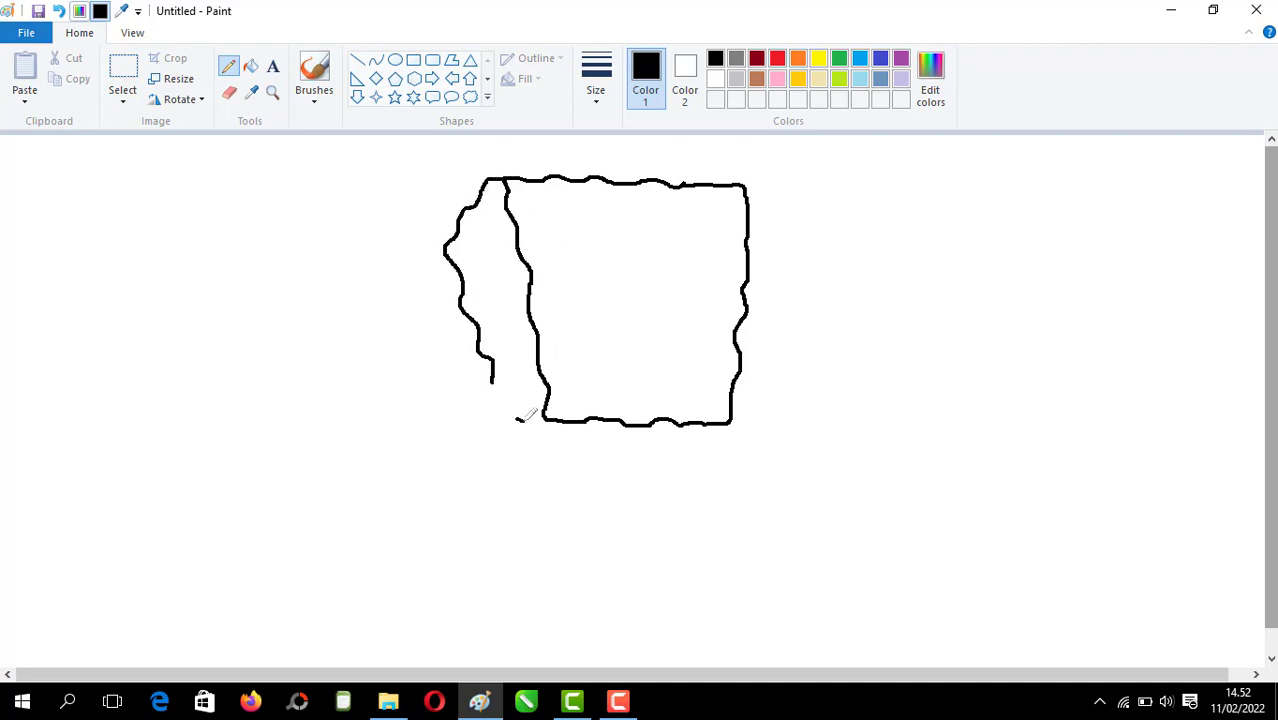
Step: Draw two large, slightly overlapping circles as eyes on the square face and erase the overlapping arc between them
click(395, 59)
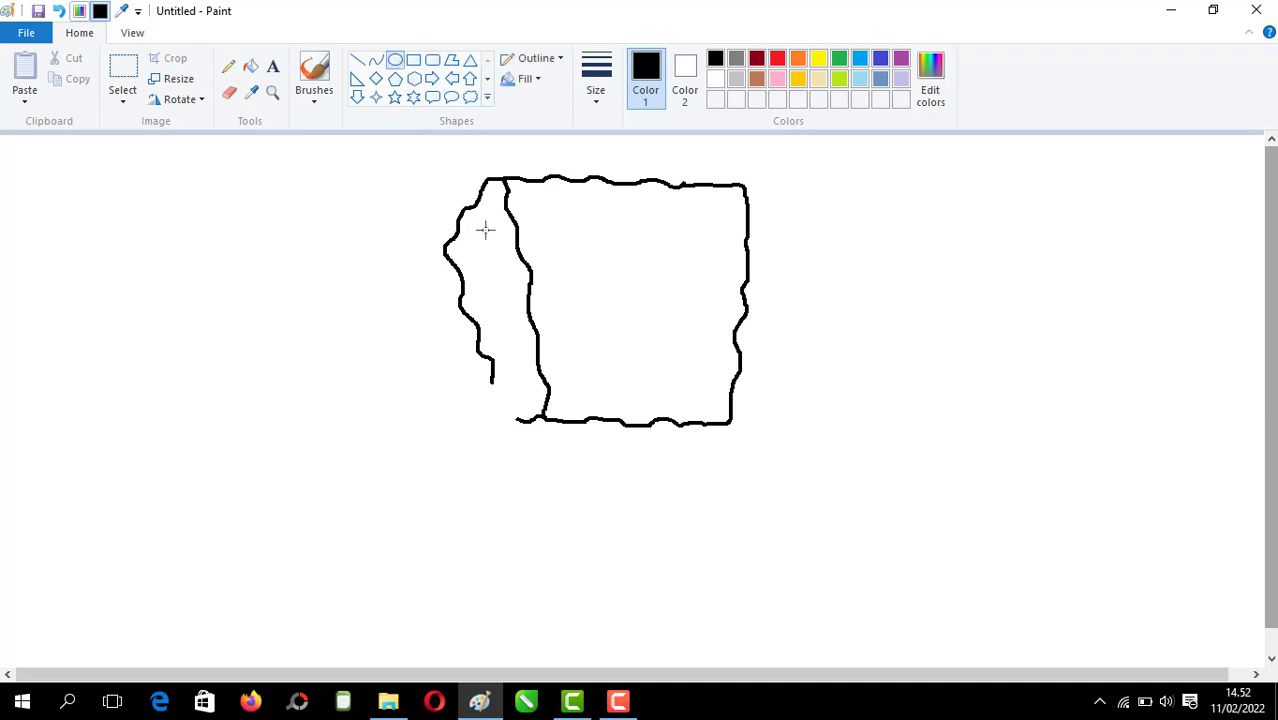
drag(560, 218, 639, 302)
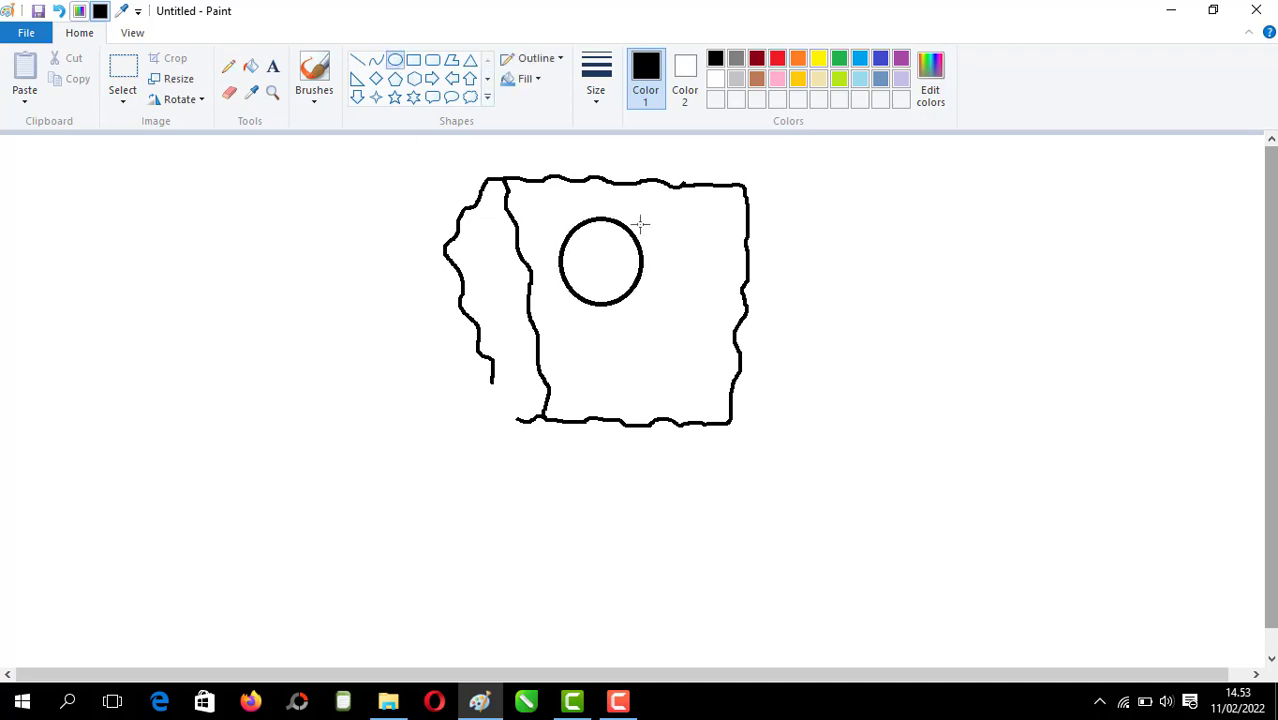
drag(632, 222, 715, 304)
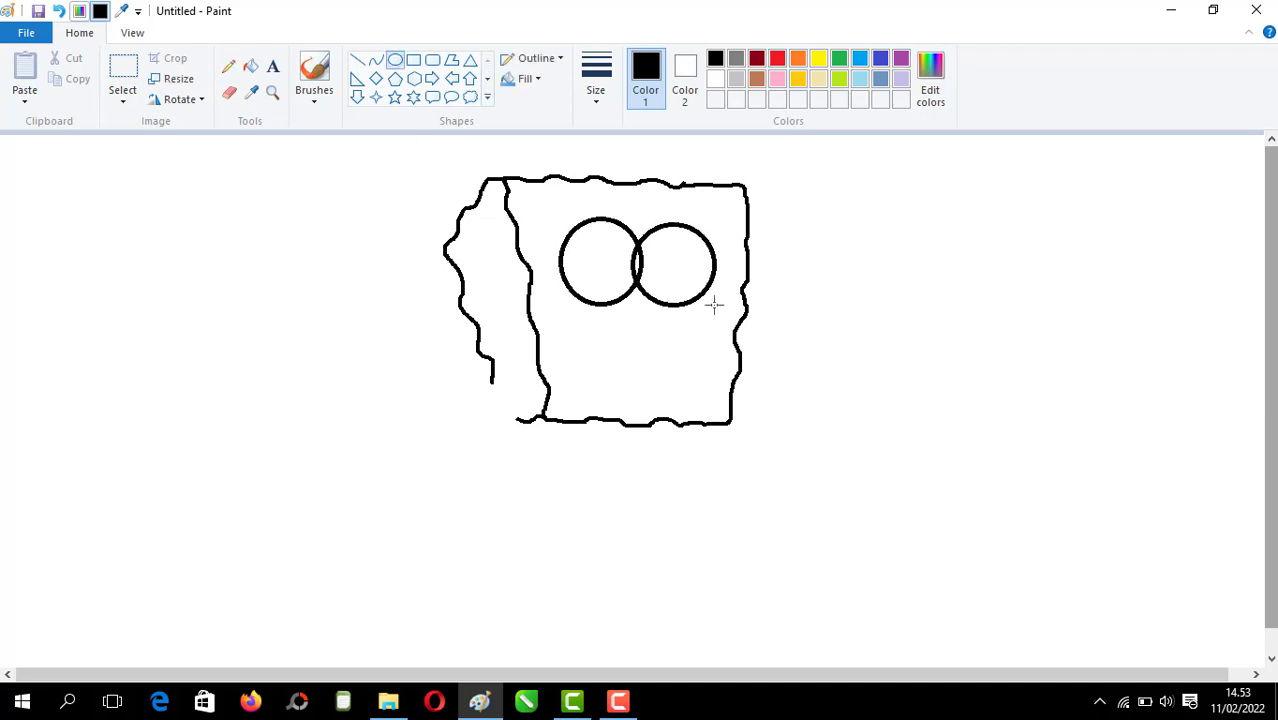
click(229, 92)
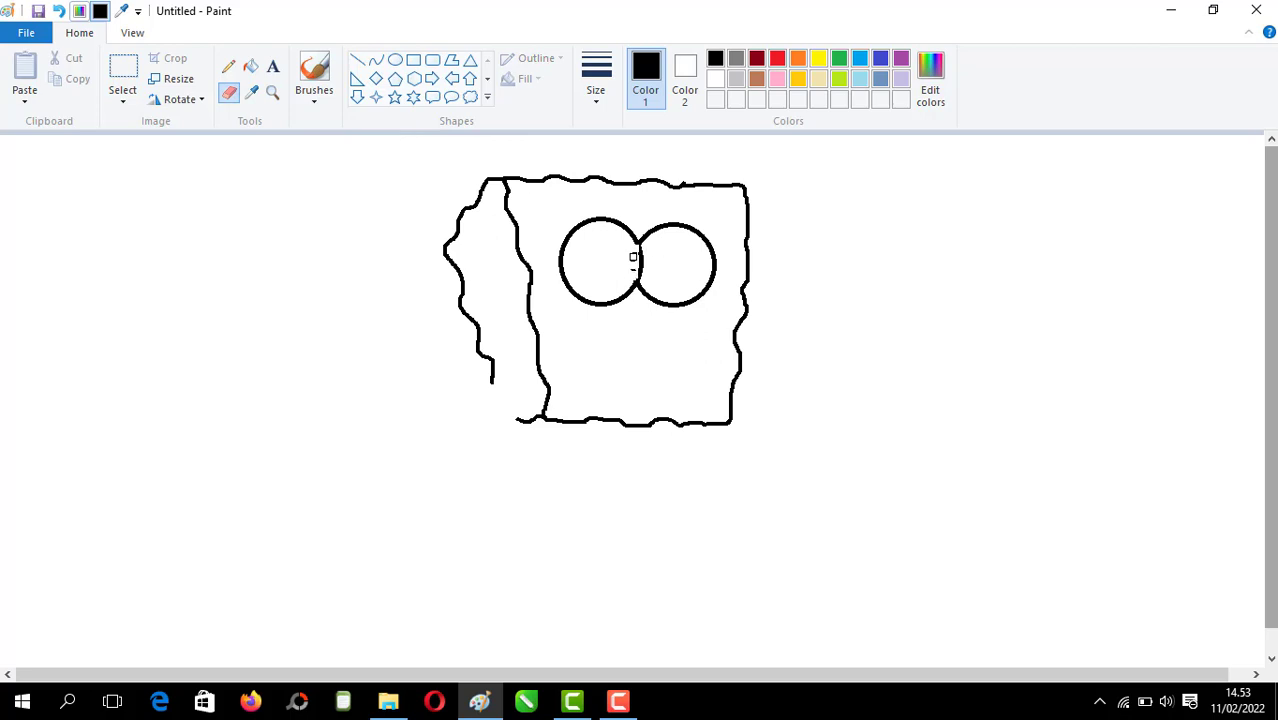
Step: Draw an iris and a smaller pupil circle inside each eye, using a thinner outline
click(395, 59)
drag(600, 268, 686, 287)
click(596, 80)
click(615, 149)
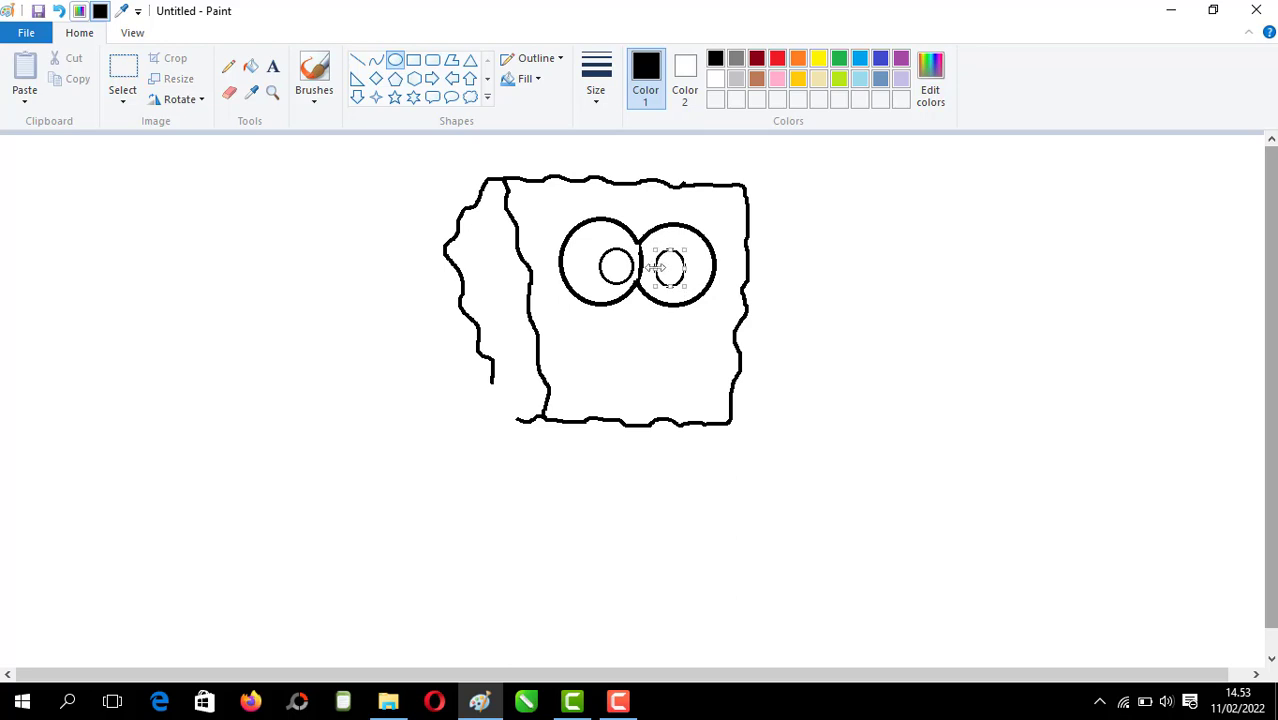
mouse_move(606, 254)
mouse_down()
mouse_move(629, 277)
mouse_move(680, 281)
mouse_up()
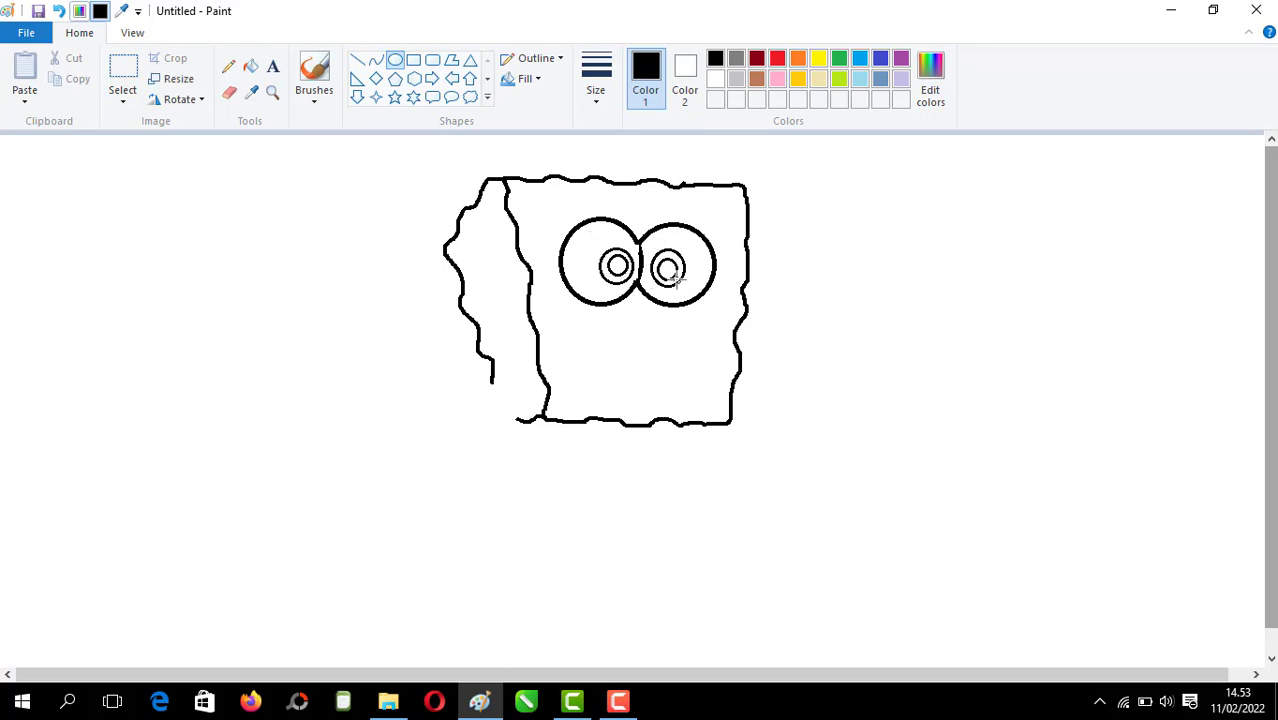
Step: Draw a curved cheek over the left eye's lower edge and a long nose under the right eye, erasing the eye outline behind them
click(375, 60)
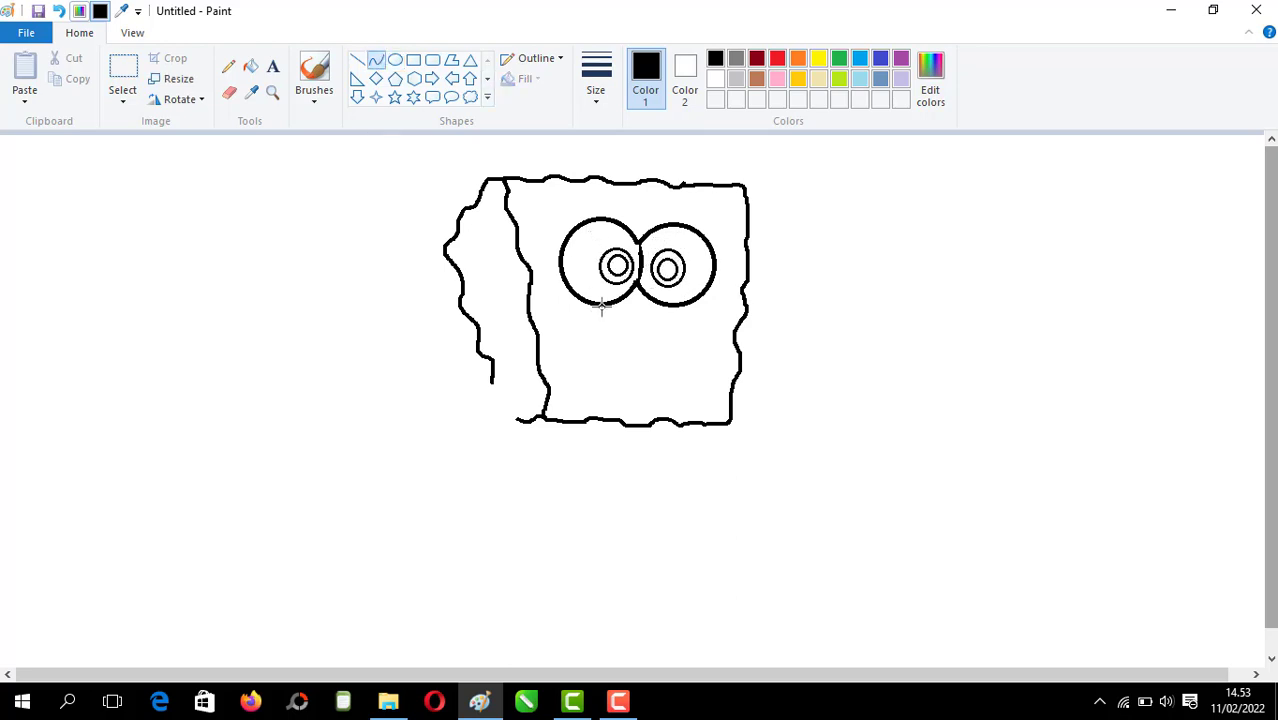
mouse_move(601, 311)
mouse_down()
mouse_move(562, 295)
mouse_move(601, 298)
mouse_move(574, 268)
mouse_up()
click(229, 92)
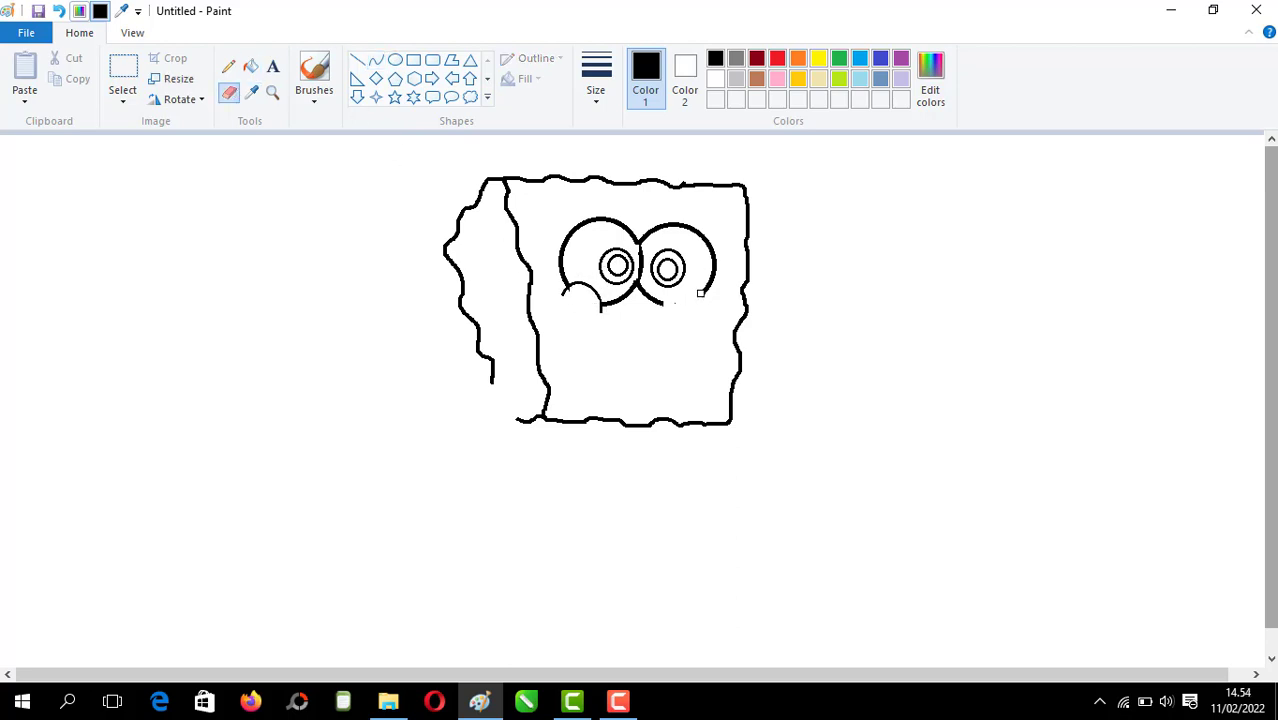
click(375, 60)
mouse_move(650, 302)
mouse_down()
mouse_move(706, 287)
mouse_move(661, 316)
mouse_move(733, 292)
mouse_up()
click(672, 301)
Step: Draw the open smiling mouth with curves, including the upper lip, jaw, tongue and the cheek's outer edge
mouse_move(732, 293)
mouse_down()
mouse_move(724, 314)
mouse_move(580, 308)
mouse_up()
drag(661, 328, 648, 335)
mouse_move(598, 321)
mouse_down()
mouse_move(588, 343)
mouse_move(648, 386)
mouse_move(580, 397)
mouse_up()
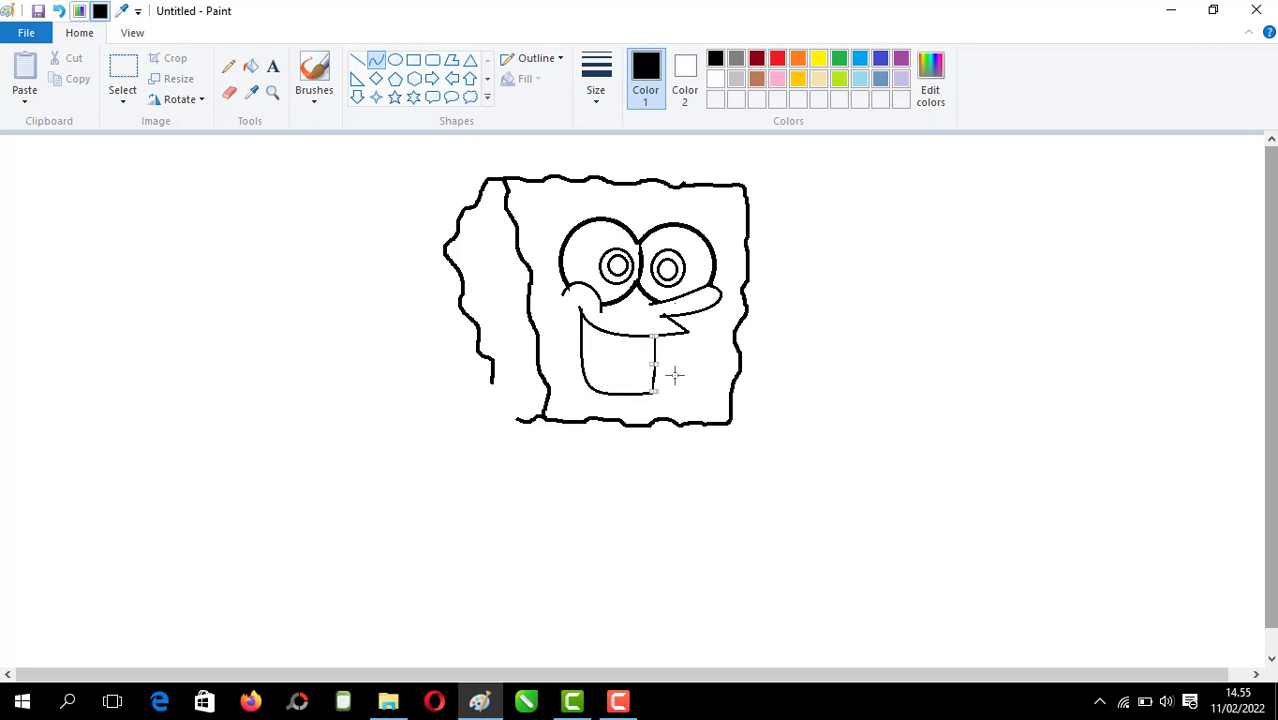
mouse_move(655, 336)
mouse_down()
mouse_move(653, 386)
mouse_move(614, 374)
mouse_move(632, 376)
mouse_up()
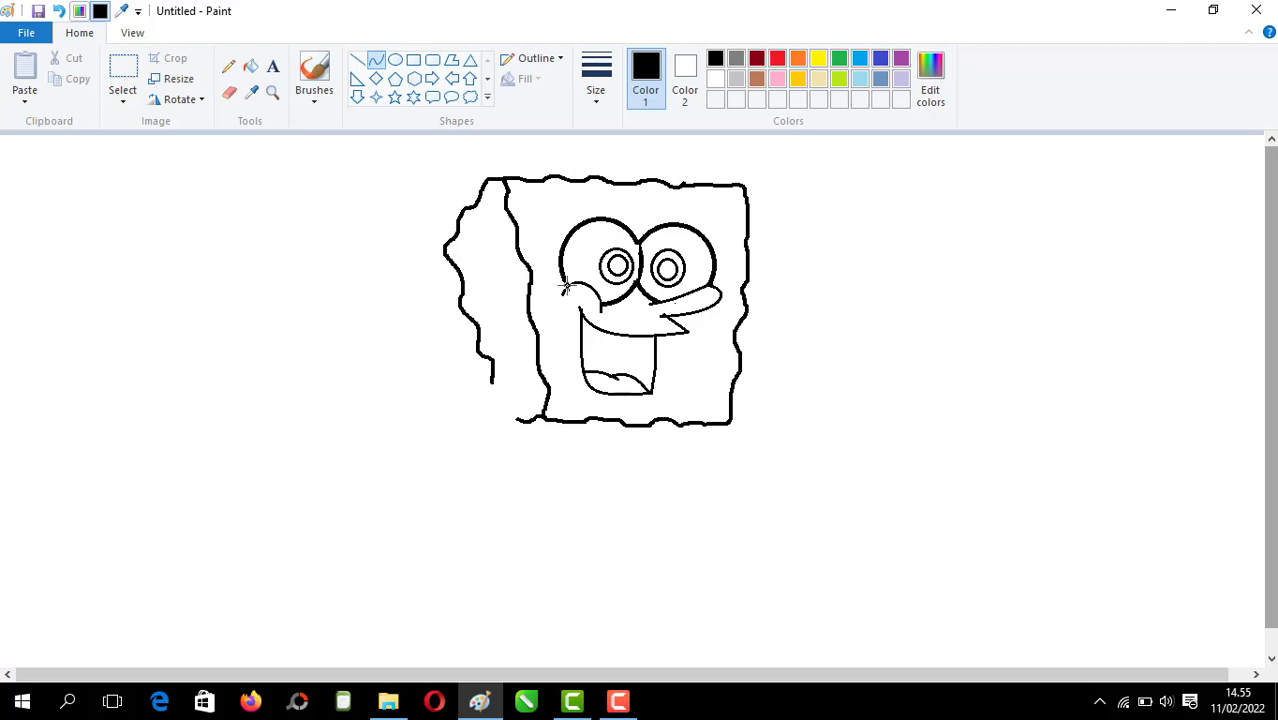
click(557, 297)
Step: Draw two small rectangular teeth hanging from the upper lip
click(413, 60)
drag(646, 354, 680, 355)
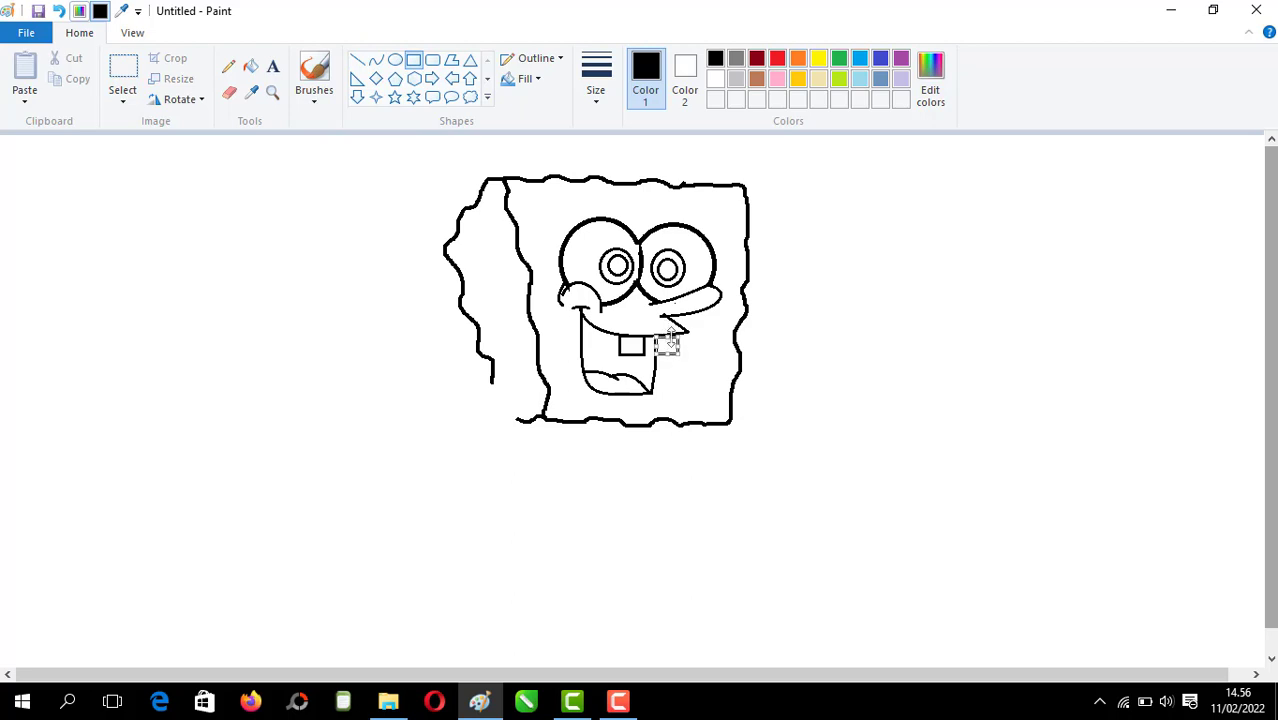
click(681, 362)
Step: Draw four upright ovals as sponge pores down the body's left side face
click(395, 60)
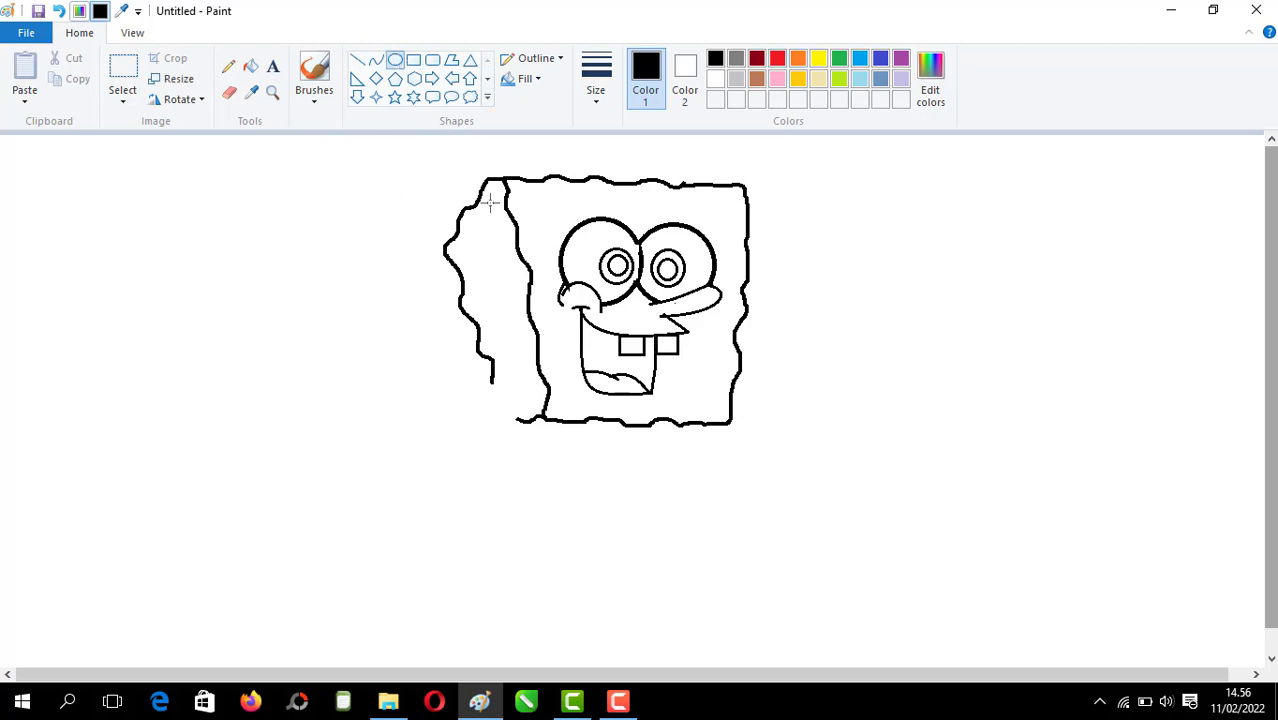
drag(481, 221, 536, 396)
click(529, 393)
Step: Draw round and oval sponge pores of varying size near the four corners of the front face
mouse_move(534, 198)
mouse_down()
mouse_move(566, 224)
mouse_move(553, 243)
mouse_up()
click(541, 231)
drag(719, 194, 738, 221)
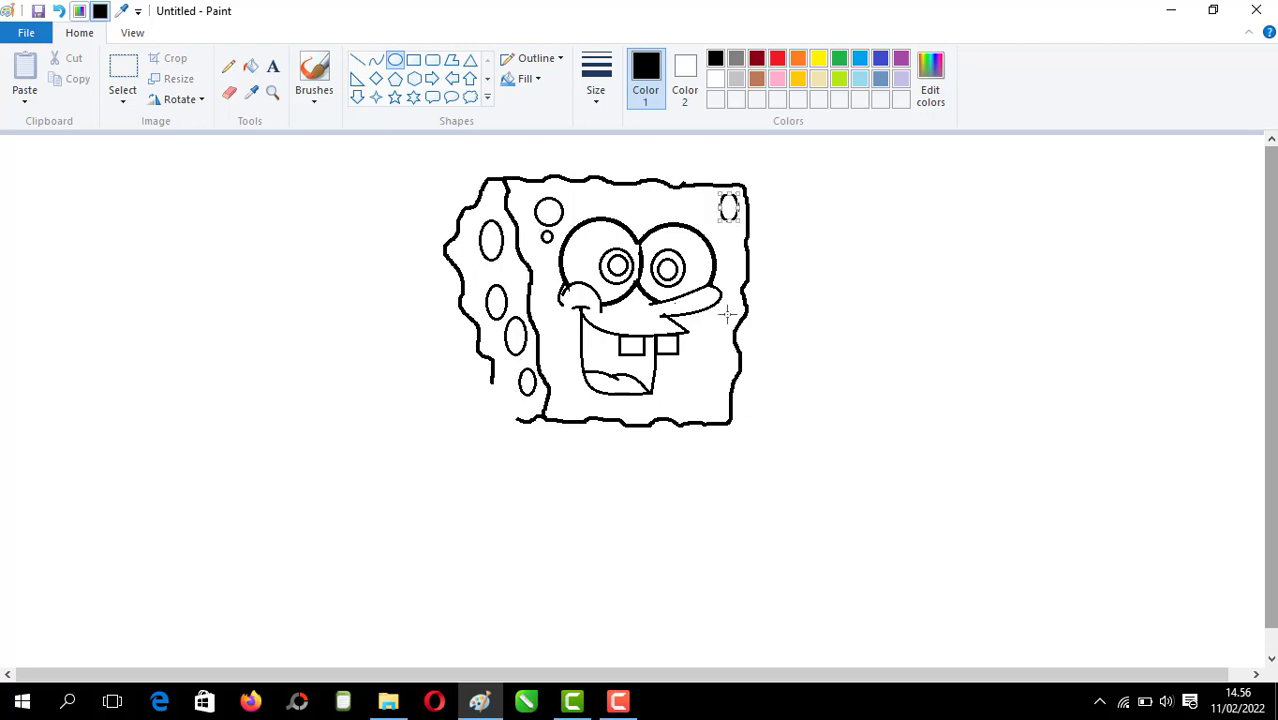
mouse_move(698, 339)
mouse_down()
mouse_move(730, 371)
mouse_move(702, 383)
mouse_move(719, 400)
mouse_up()
drag(555, 372, 580, 414)
click(615, 401)
Step: Draw three short straight eyelashes above each eye with the thickest line
click(357, 60)
click(596, 80)
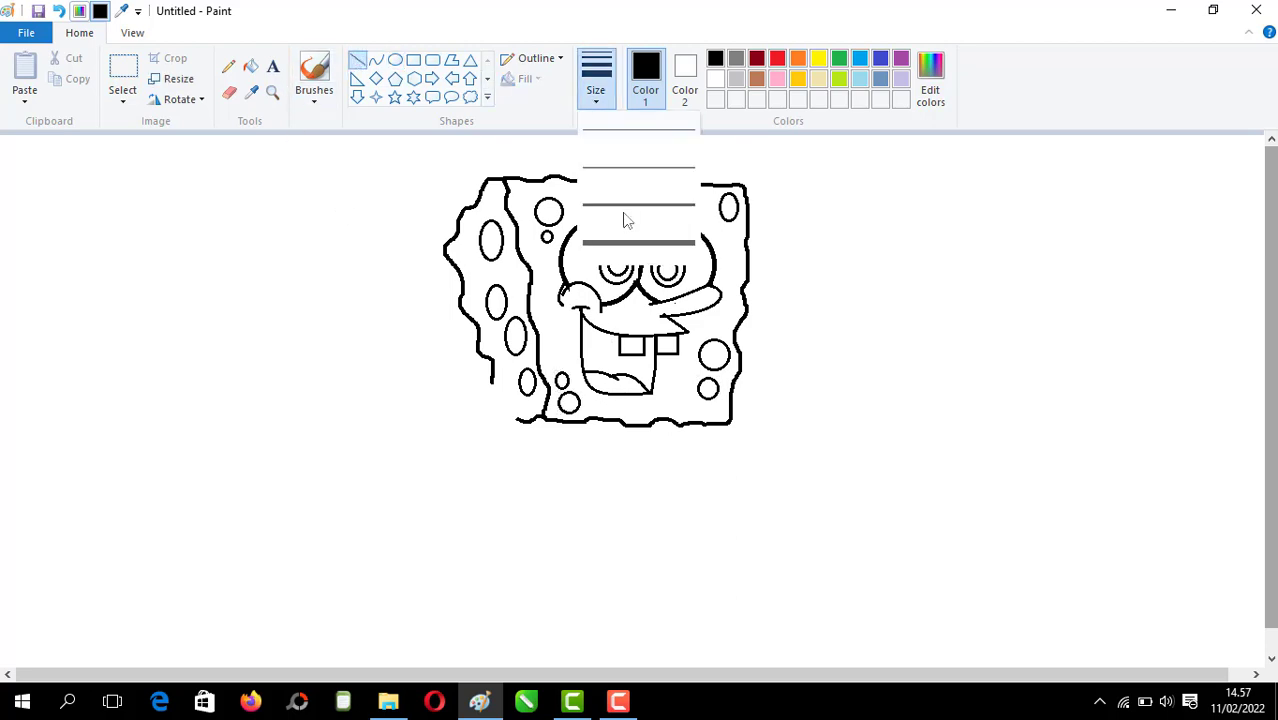
click(624, 244)
mouse_move(600, 205)
mouse_down()
mouse_move(601, 218)
mouse_move(697, 226)
mouse_up()
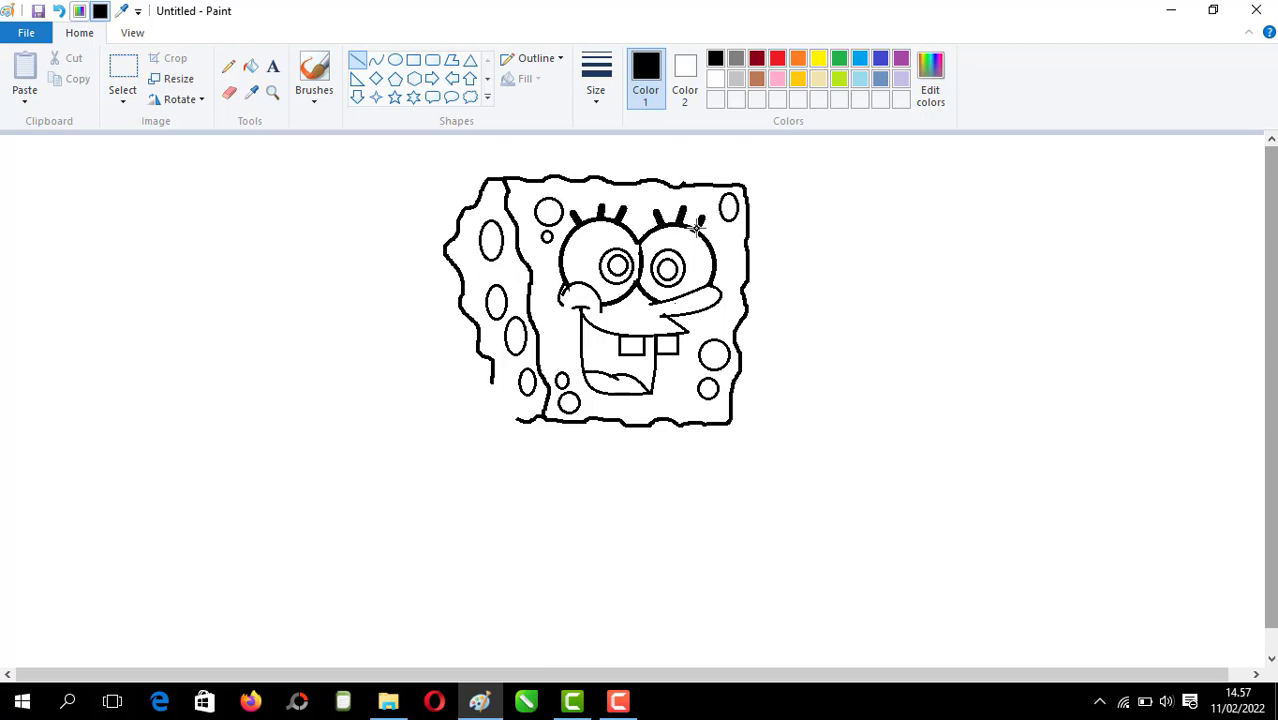
Step: Draw the rounded left sleeve at the body's lower-left corner with curves in the second-thinnest line
click(376, 60)
click(596, 88)
click(617, 162)
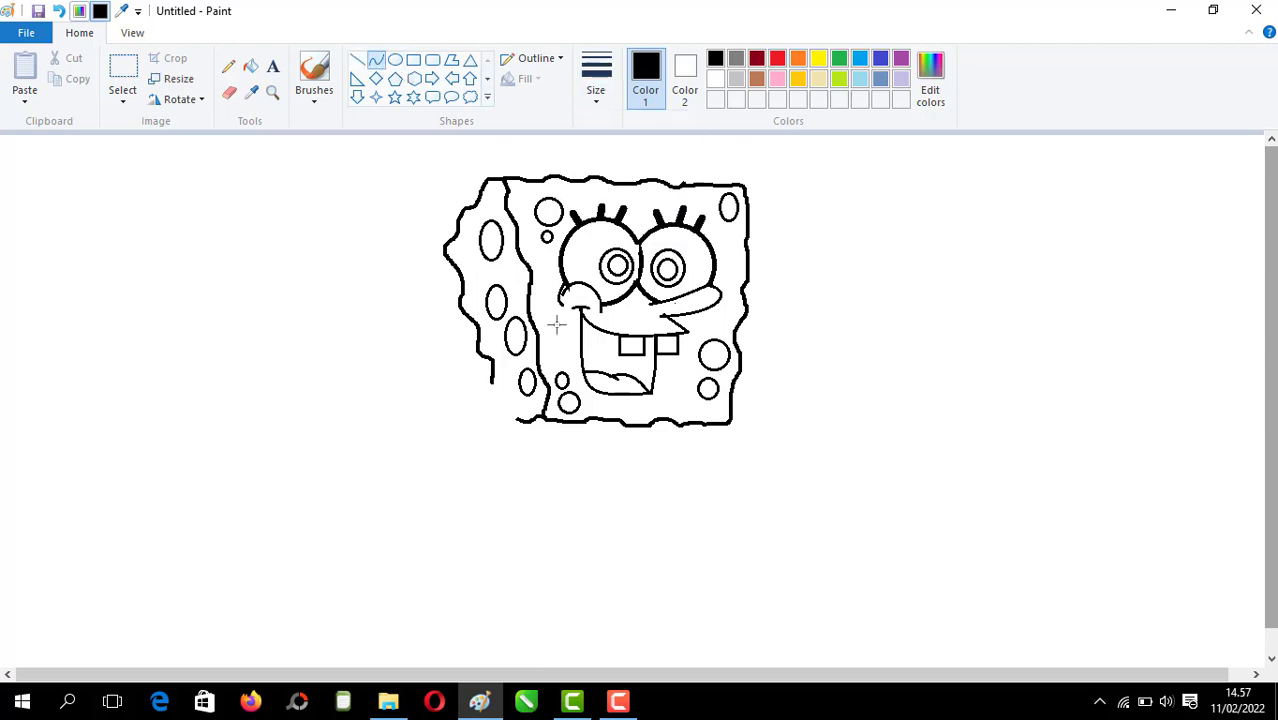
mouse_move(500, 381)
mouse_down()
mouse_move(488, 420)
mouse_move(517, 425)
mouse_up()
click(493, 387)
click(483, 393)
click(514, 399)
click(511, 401)
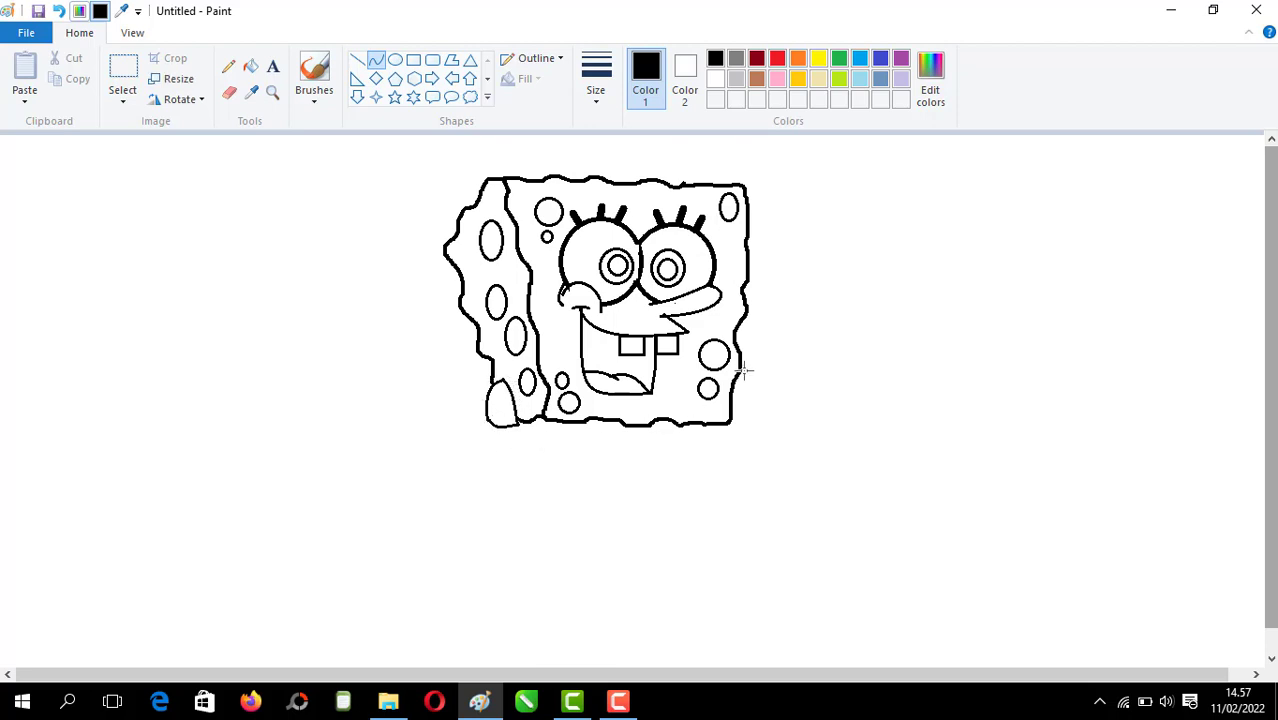
Step: Draw the right sleeve at the body's edge and a raised, bent arm coming out of it
mouse_move(760, 362)
mouse_down()
mouse_move(762, 398)
mouse_move(749, 384)
mouse_up()
mouse_move(803, 316)
mouse_down()
mouse_move(779, 365)
mouse_move(754, 381)
mouse_move(775, 380)
mouse_up()
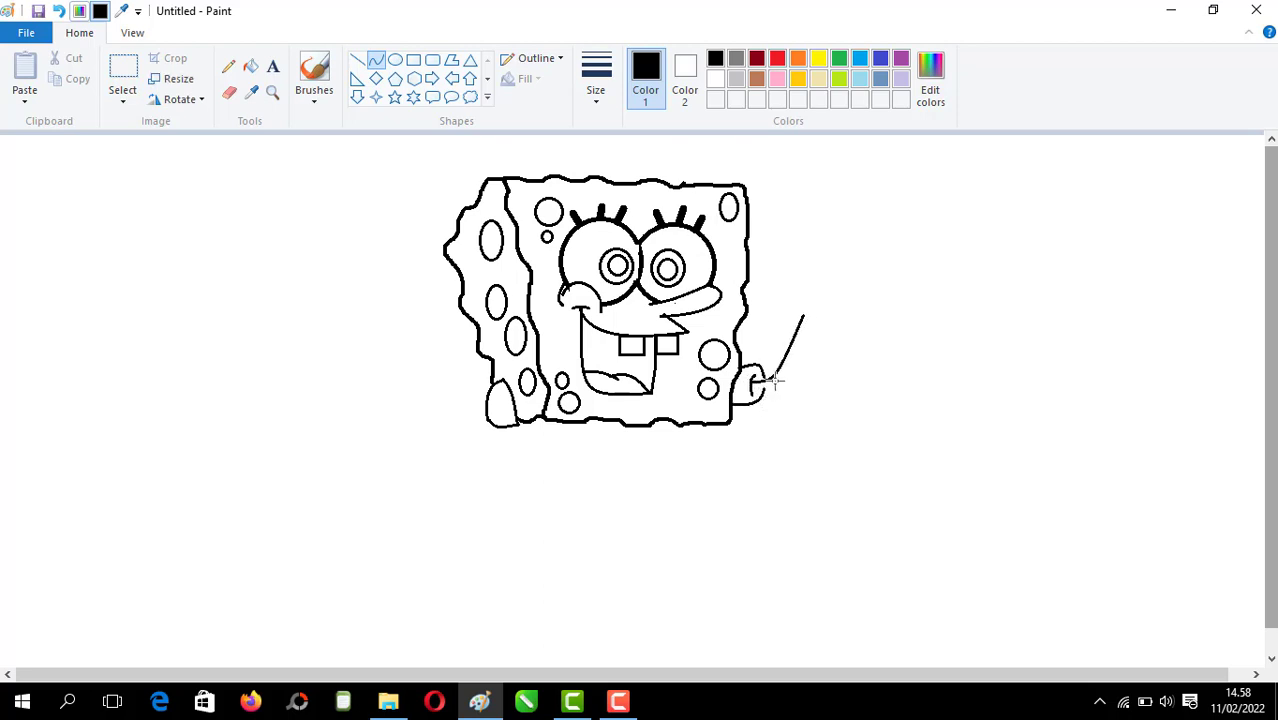
click(775, 380)
click(808, 402)
mouse_move(812, 320)
mouse_down()
mouse_move(754, 391)
mouse_move(788, 389)
mouse_move(790, 362)
mouse_move(779, 391)
mouse_up()
click(827, 372)
key(ctrl+z)
Step: Draw the raised hand at the end of the right arm with curled fingers and a pointing index finger
drag(797, 307, 831, 243)
click(815, 304)
click(851, 275)
click(824, 273)
click(870, 271)
click(851, 253)
click(896, 278)
click(822, 251)
click(881, 283)
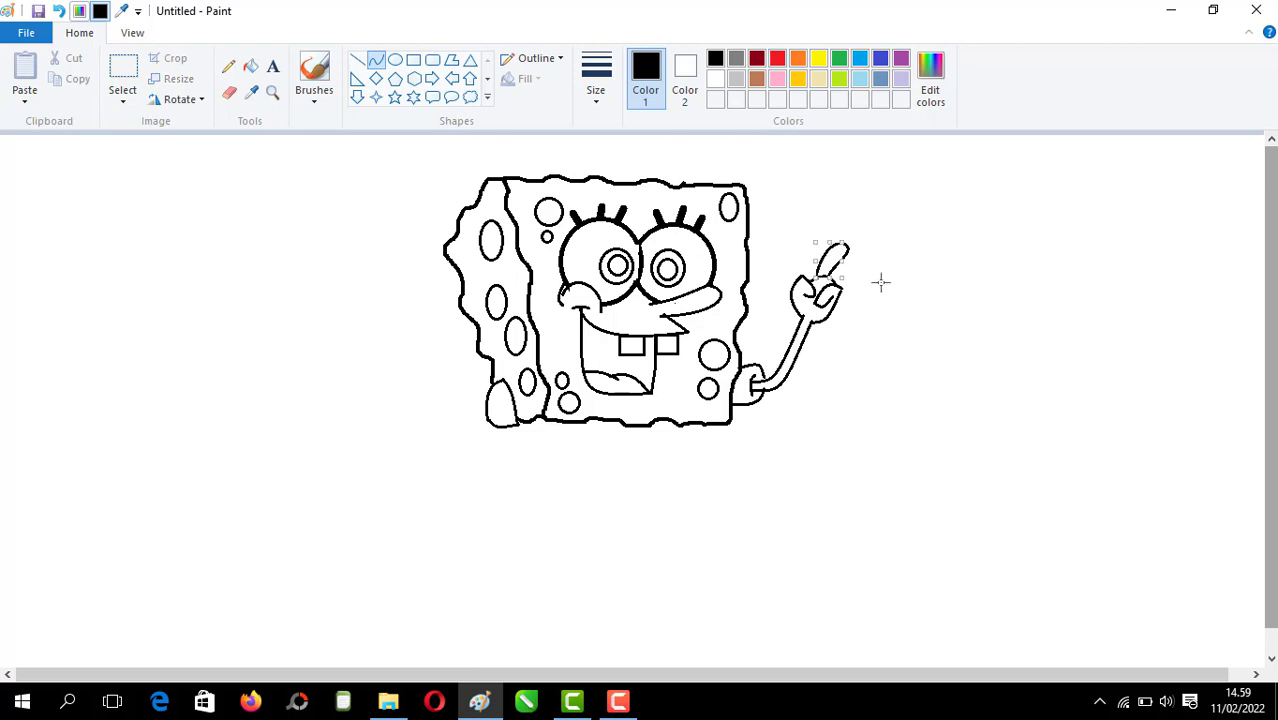
Step: Draw the left arm hanging down from its sleeve, ending in a hand with fingers
mouse_move(498, 432)
mouse_down()
mouse_move(493, 505)
mouse_move(503, 474)
mouse_up()
click(503, 474)
click(473, 503)
mouse_move(510, 427)
mouse_down()
mouse_move(519, 487)
mouse_move(511, 475)
mouse_up()
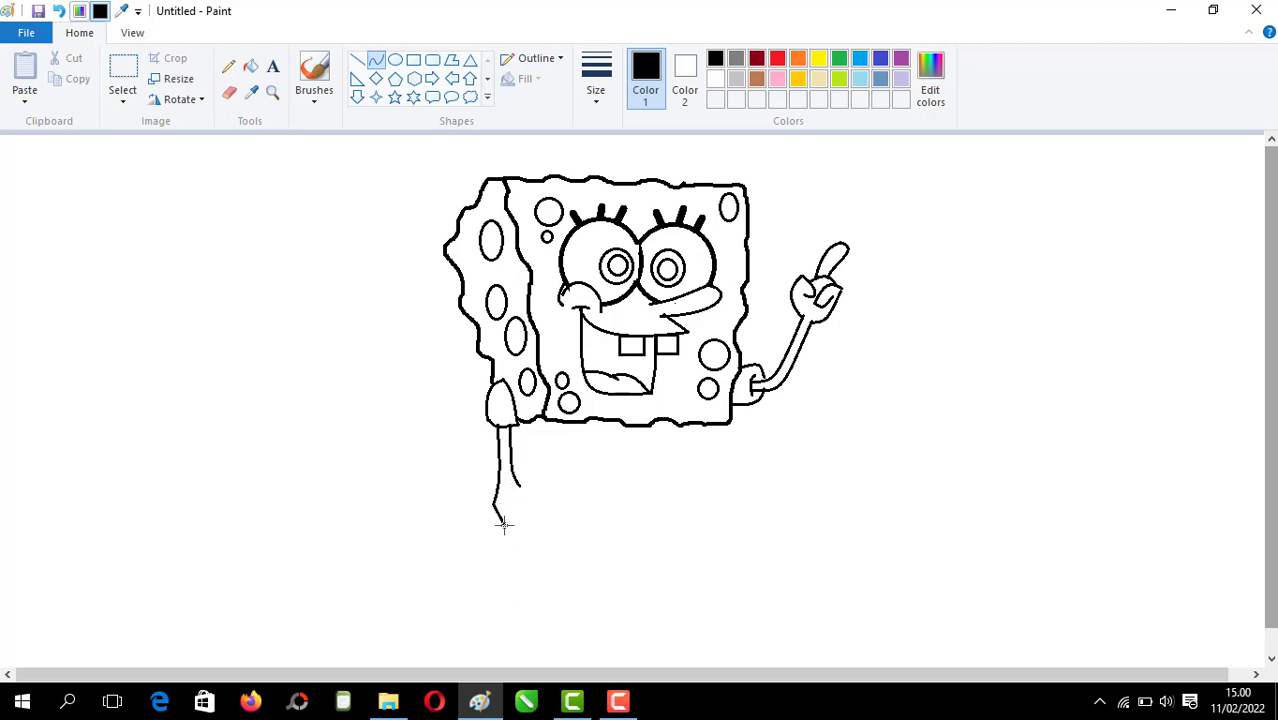
click(494, 521)
click(479, 539)
mouse_move(505, 512)
mouse_down()
mouse_move(517, 533)
mouse_move(536, 513)
mouse_move(514, 506)
mouse_up()
click(502, 565)
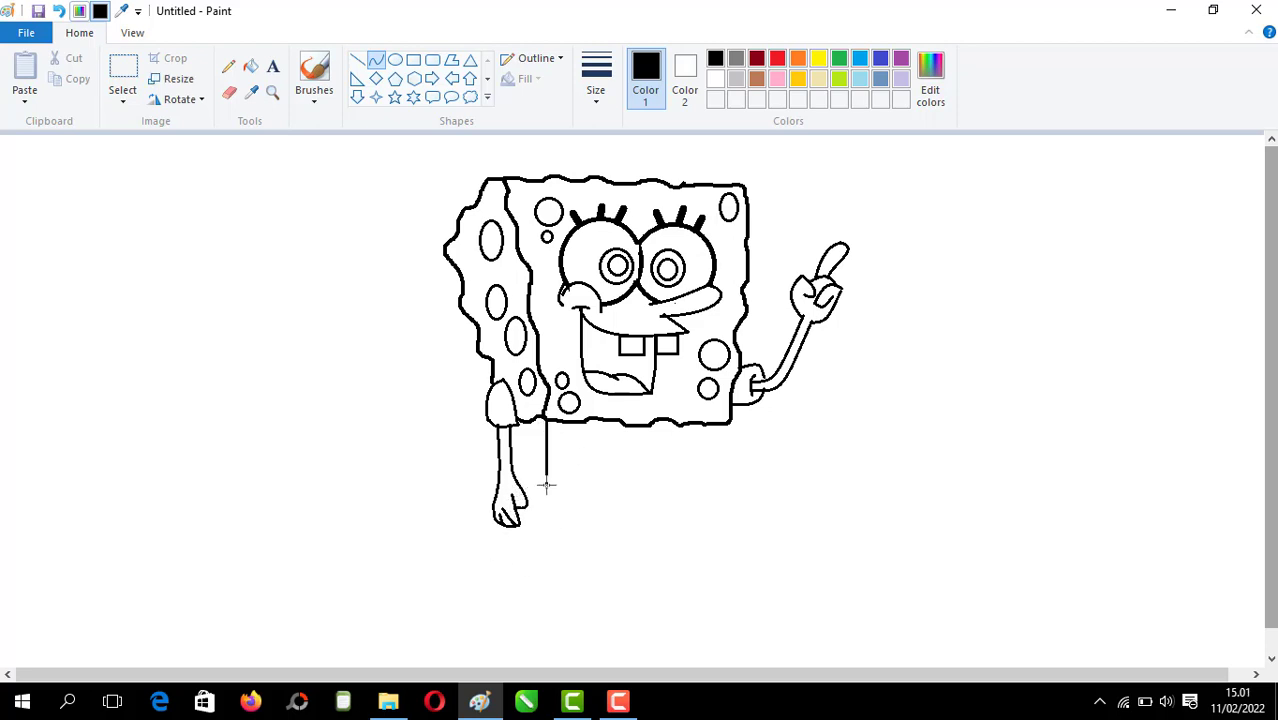
Step: Draw the boxy shirt and trousers below the body with straight lines, including the waistline and the left side face
click(357, 60)
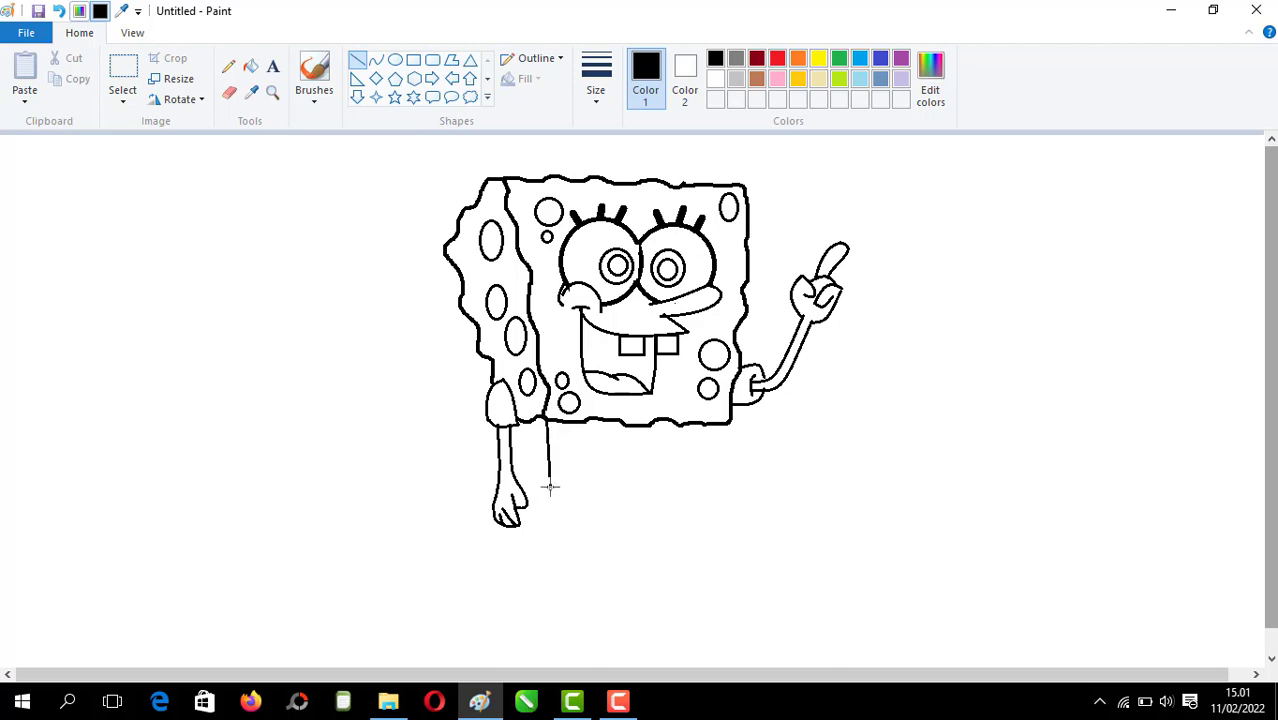
drag(510, 436, 548, 447)
mouse_move(728, 430)
mouse_down()
mouse_move(722, 485)
mouse_move(528, 480)
mouse_move(633, 442)
mouse_move(724, 445)
mouse_up()
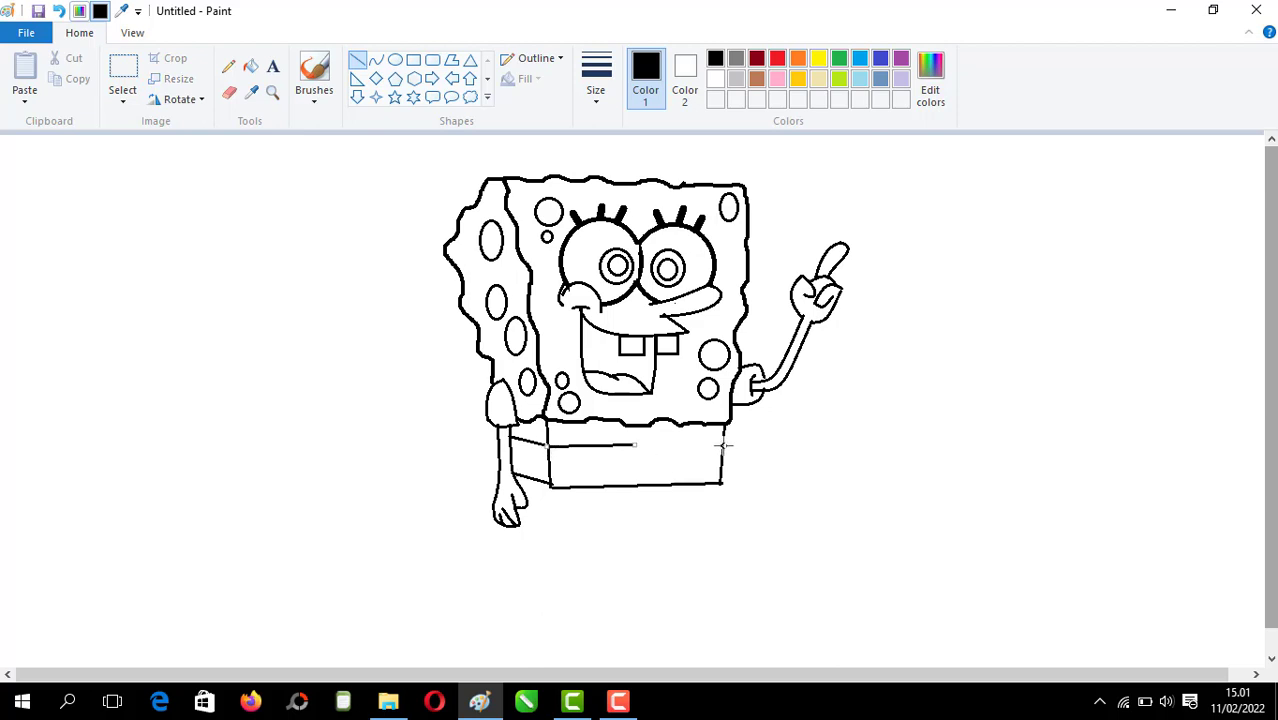
click(669, 489)
click(669, 475)
Step: Draw the necktie with its knot and pointed end at the centre of the shirt
mouse_move(628, 458)
mouse_down()
mouse_move(641, 472)
mouse_move(655, 461)
mouse_move(641, 474)
mouse_move(648, 438)
mouse_up()
click(677, 470)
click(681, 441)
click(779, 445)
Step: Draw four flat rectangles in a row across the trousers as the belt, two on each side of the tie
click(413, 60)
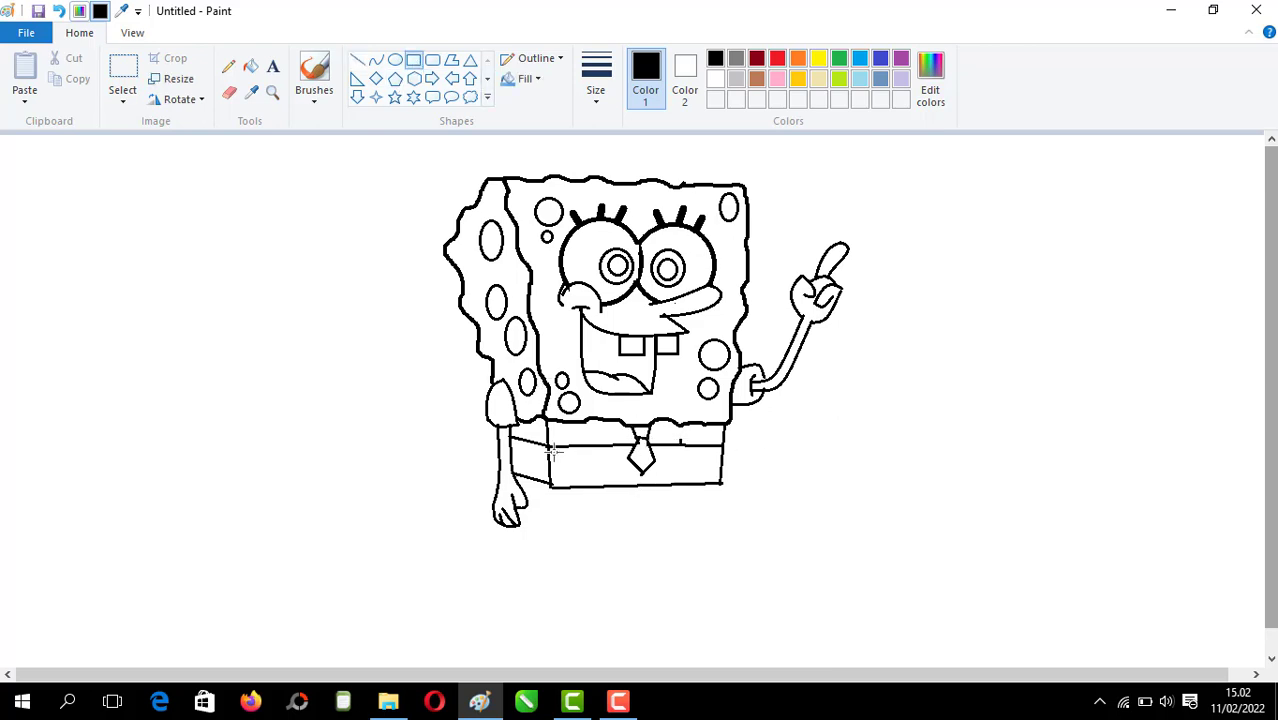
drag(577, 460, 653, 459)
click(606, 477)
click(687, 470)
drag(686, 452, 717, 460)
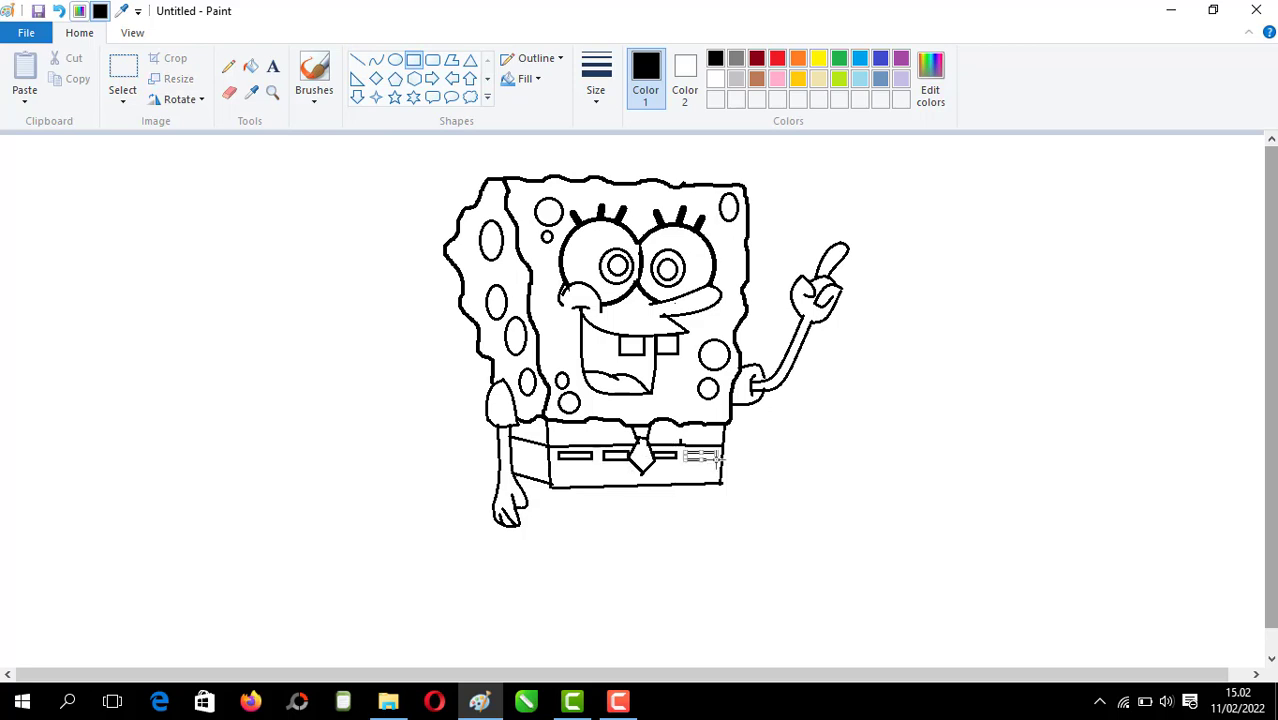
click(701, 481)
Step: Draw two curved shirt collar flaps under the body, one on each side of the tie
click(375, 60)
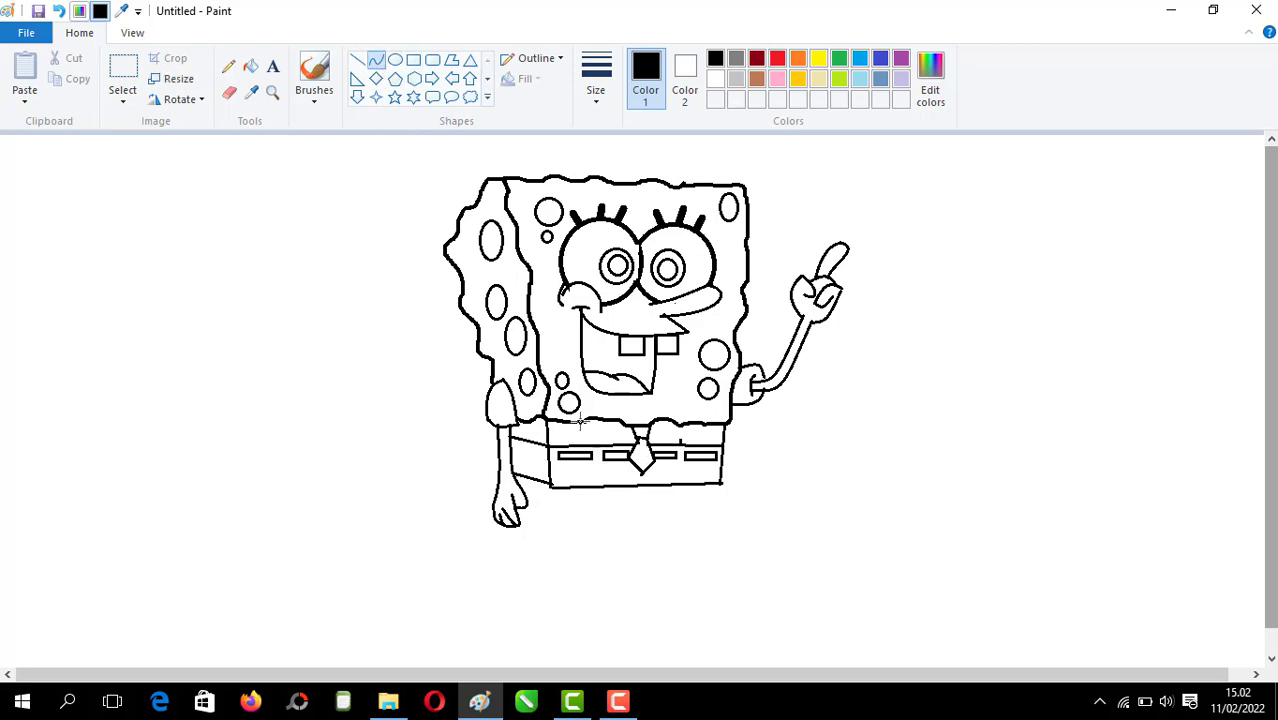
mouse_move(600, 422)
mouse_down()
mouse_move(608, 440)
mouse_move(687, 425)
mouse_move(670, 439)
mouse_up()
click(609, 438)
click(670, 439)
click(631, 507)
Step: Draw the two rounded trouser leg openings below the trousers with curves
mouse_move(537, 481)
mouse_down()
mouse_move(585, 486)
mouse_move(587, 500)
mouse_move(533, 504)
mouse_move(557, 513)
mouse_up()
click(574, 517)
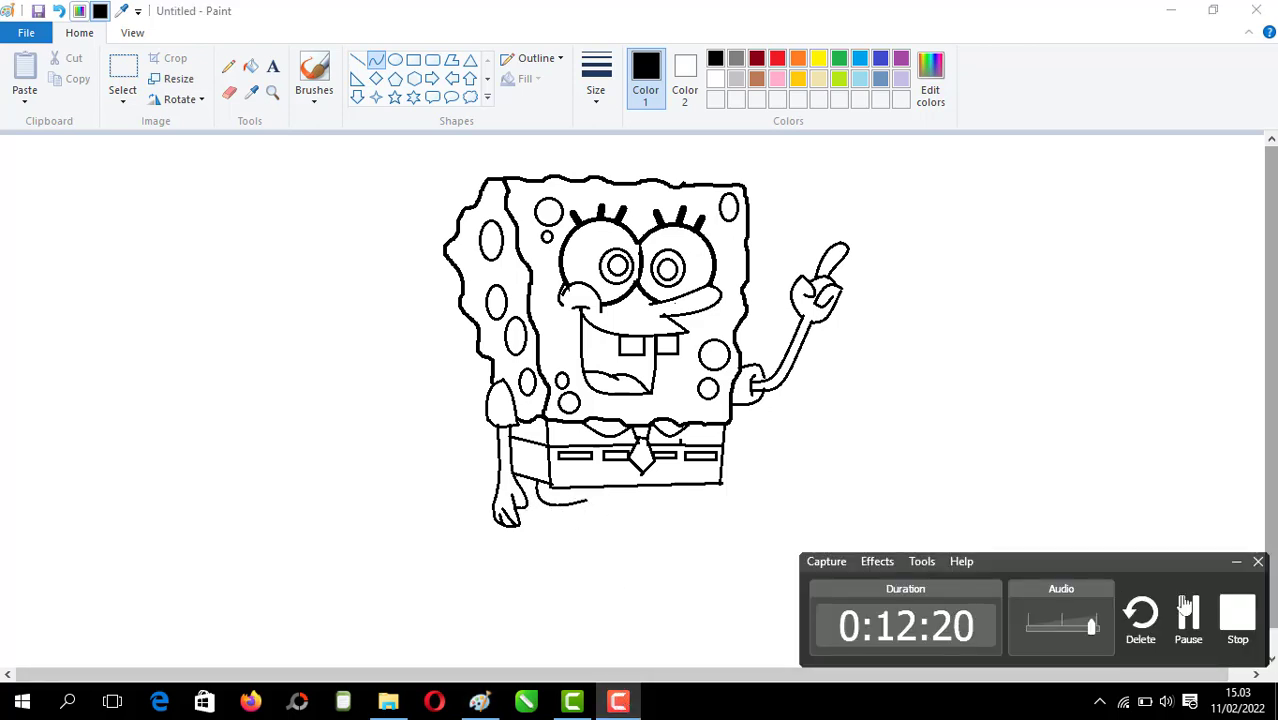
click(272, 91)
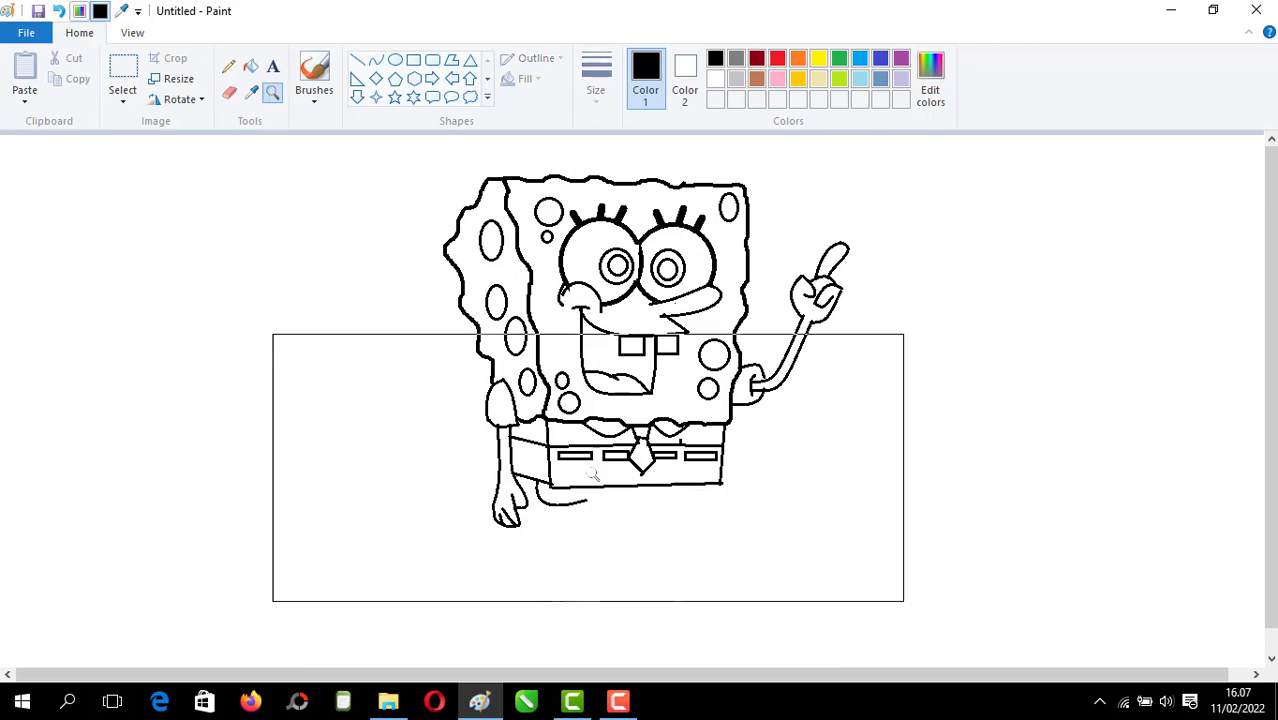
click(588, 467)
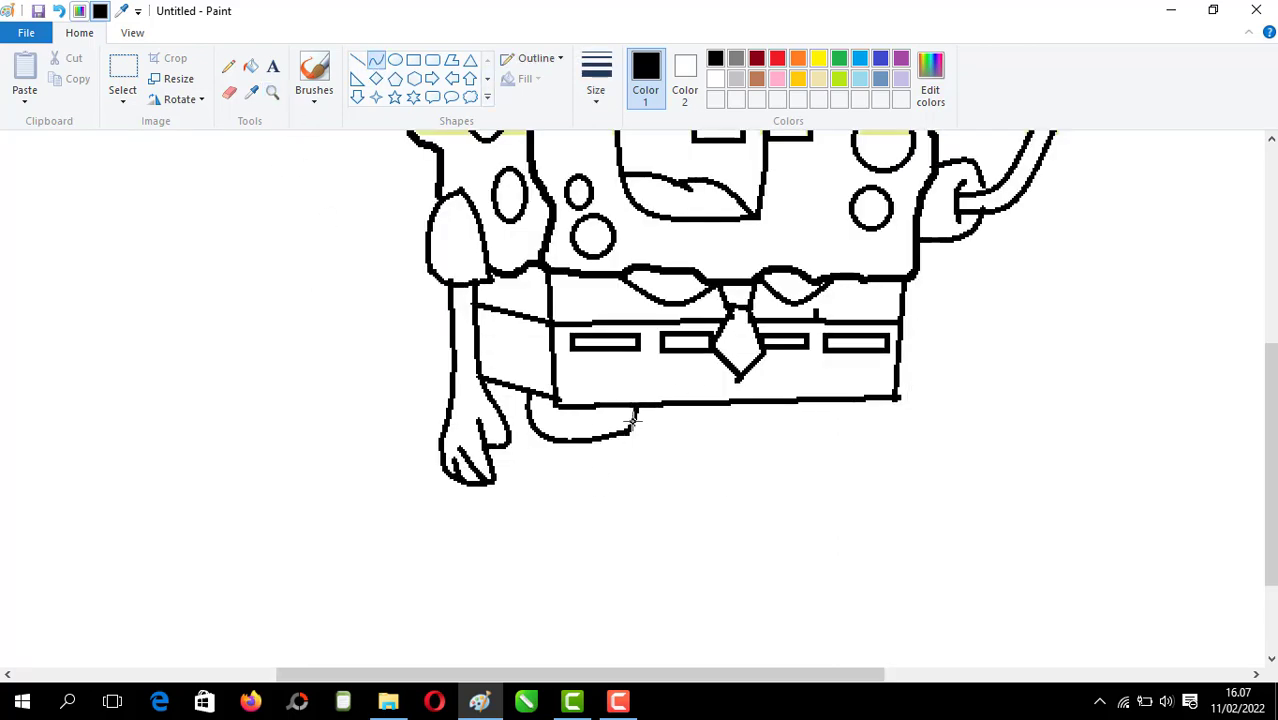
mouse_move(725, 404)
mouse_down()
mouse_move(822, 400)
mouse_move(748, 417)
mouse_move(741, 434)
mouse_move(793, 442)
mouse_up()
Step: Draw two thin straight legs, each a pair of parallel lines, down from the trouser openings
click(357, 60)
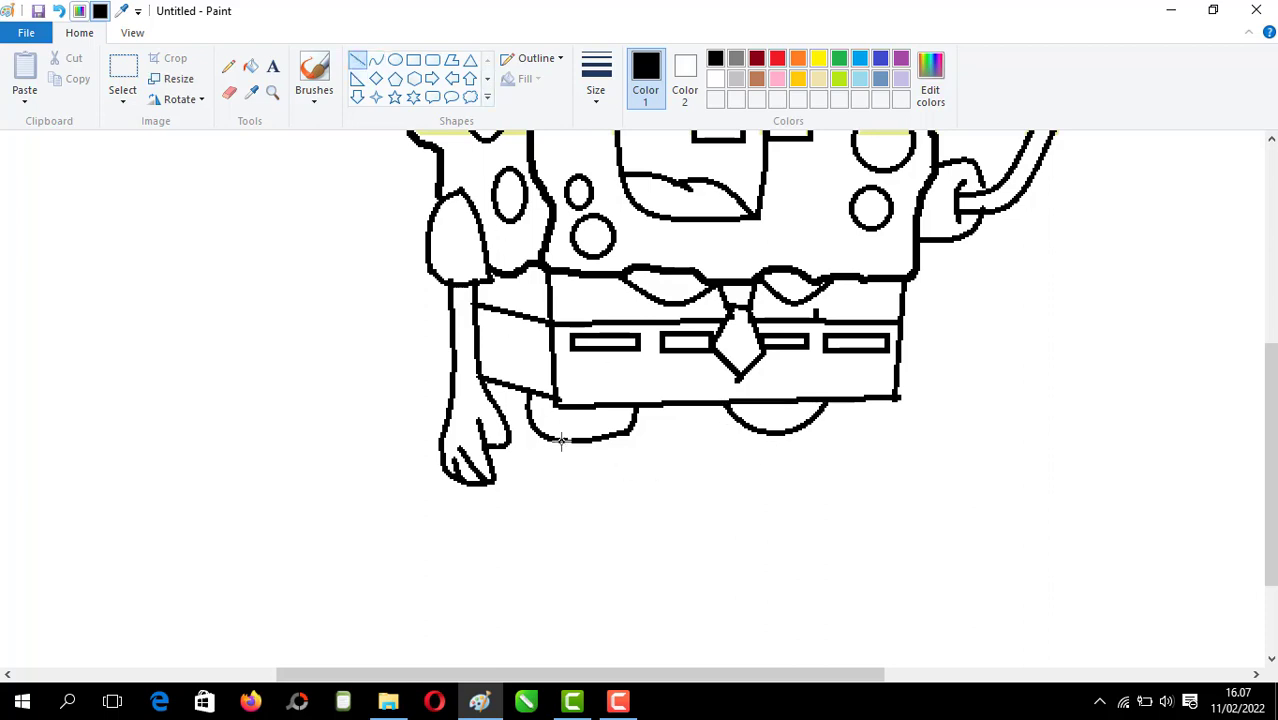
drag(561, 441, 560, 567)
drag(586, 442, 584, 575)
mouse_move(757, 436)
mouse_down()
mouse_move(750, 558)
mouse_move(769, 567)
mouse_up()
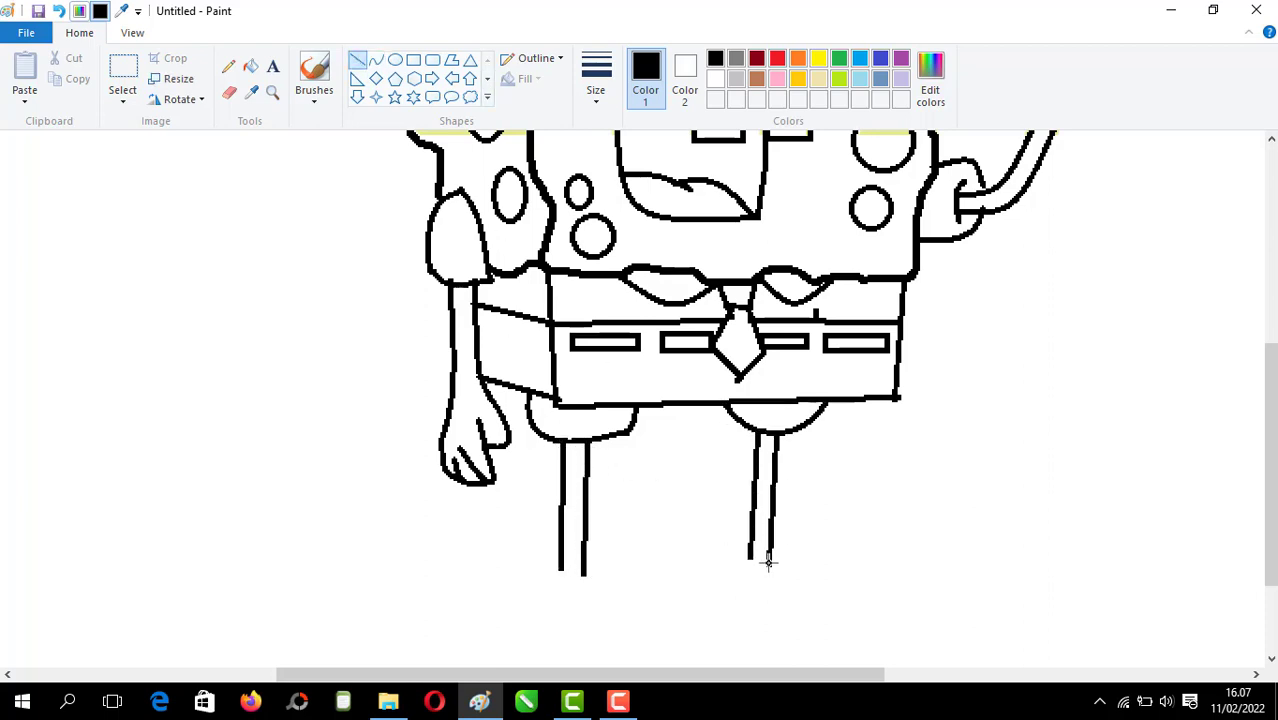
Step: Close the bottom of the left leg with a curve and draw the rounded heel of its shoe
click(376, 60)
click(575, 577)
mouse_move(559, 570)
mouse_down()
mouse_move(588, 577)
mouse_move(547, 623)
mouse_up()
click(566, 579)
click(549, 578)
click(534, 576)
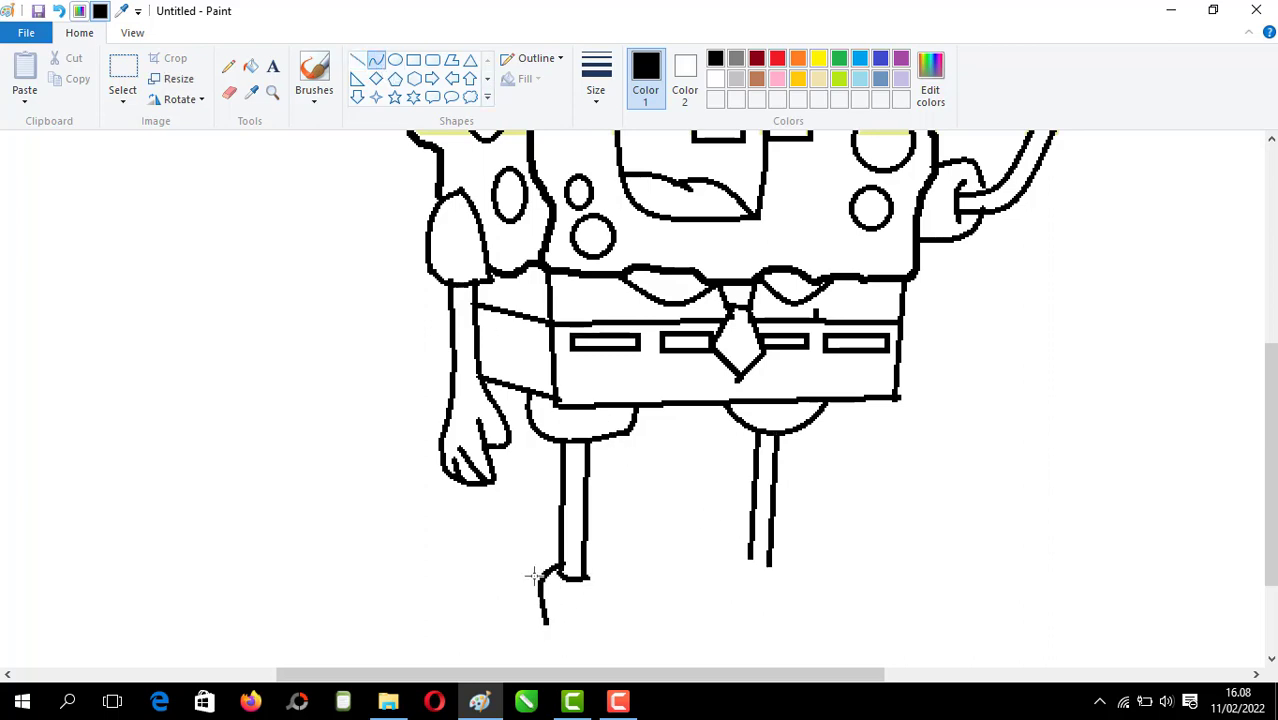
click(528, 572)
Step: Complete the left shoe by drawing its upper, rounded toe and sole with curves joined to the heel
mouse_move(587, 571)
mouse_down()
mouse_move(639, 592)
mouse_move(620, 653)
mouse_up()
click(601, 587)
click(607, 592)
mouse_move(642, 616)
mouse_down()
mouse_move(650, 602)
mouse_move(660, 618)
mouse_up()
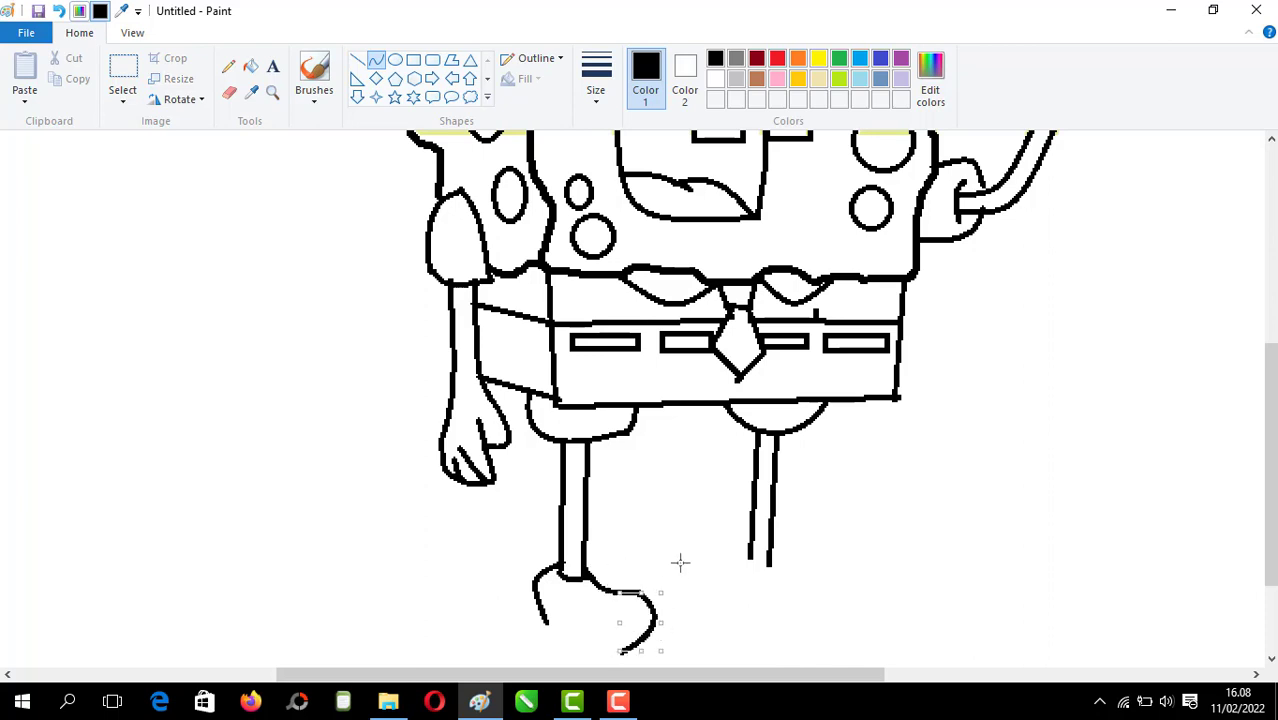
mouse_move(618, 655)
mouse_down()
mouse_move(579, 633)
mouse_move(603, 652)
mouse_up()
click(601, 654)
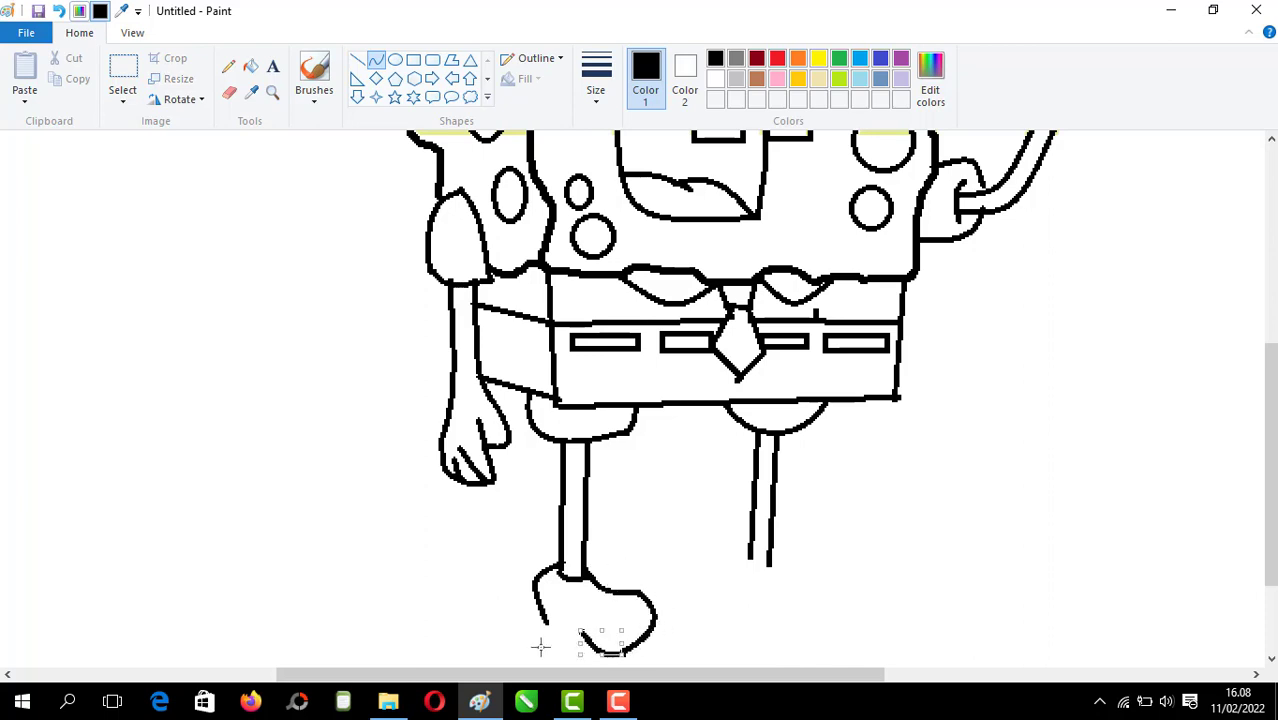
mouse_move(546, 622)
mouse_down()
mouse_move(583, 632)
mouse_move(554, 632)
mouse_up()
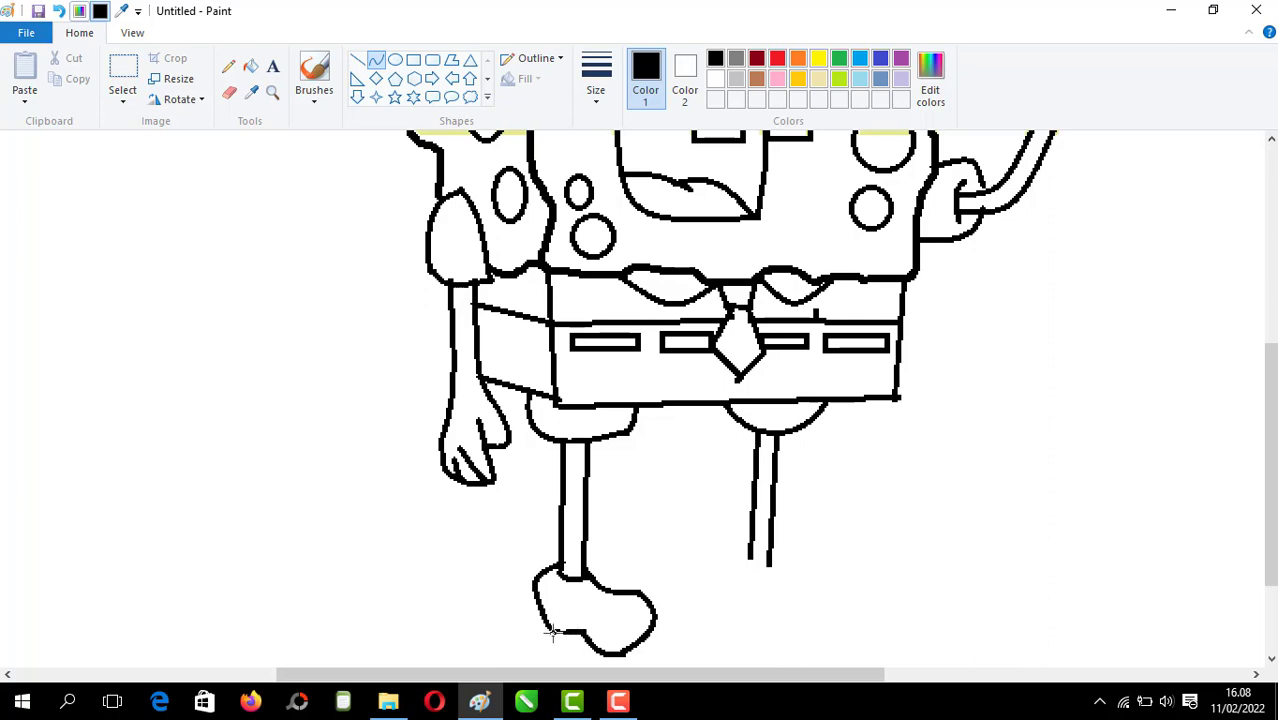
Step: Finish the left shoe's sole and draw the rounded right shoe below the right leg with connected curves
click(554, 632)
click(496, 622)
mouse_move(751, 557)
mouse_down()
mouse_move(783, 625)
mouse_move(727, 608)
mouse_move(717, 625)
mouse_move(797, 581)
mouse_move(787, 563)
mouse_move(839, 619)
mouse_move(821, 566)
mouse_up()
click(787, 563)
click(819, 529)
drag(842, 587, 853, 566)
mouse_move(839, 620)
mouse_down()
mouse_move(775, 623)
mouse_move(823, 634)
mouse_up()
click(801, 637)
click(801, 639)
Step: Draw two short straight sock bands across the lower part of each leg
click(357, 60)
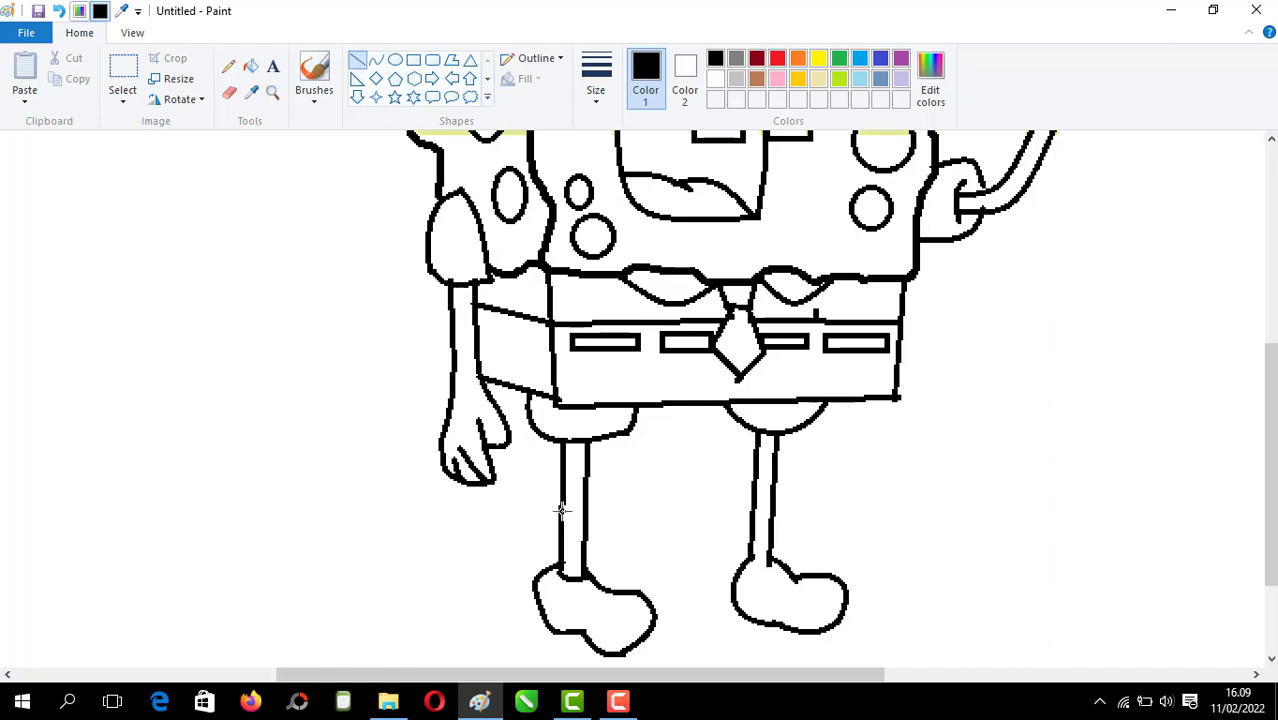
mouse_move(558, 508)
mouse_down()
mouse_move(590, 508)
mouse_move(558, 540)
mouse_up()
mouse_move(754, 500)
mouse_down()
mouse_move(774, 504)
mouse_move(769, 532)
mouse_up()
drag(560, 527, 585, 523)
drag(752, 518, 776, 517)
Step: Draw angular belt marks with straight lines on the trousers' side panel and undo the last two strokes
mouse_move(488, 318)
mouse_down()
mouse_move(540, 326)
mouse_move(530, 342)
mouse_up()
mouse_move(531, 328)
mouse_down()
mouse_move(529, 346)
mouse_move(493, 336)
mouse_move(530, 377)
mouse_up()
drag(516, 350, 494, 357)
mouse_move(487, 360)
mouse_down()
mouse_move(527, 378)
mouse_move(518, 365)
mouse_move(541, 349)
mouse_up()
key(ctrl+z)
key(ctrl+z)
Step: Fill the front and side of the sponge body with yellow
scroll(600, 376, up, 3)
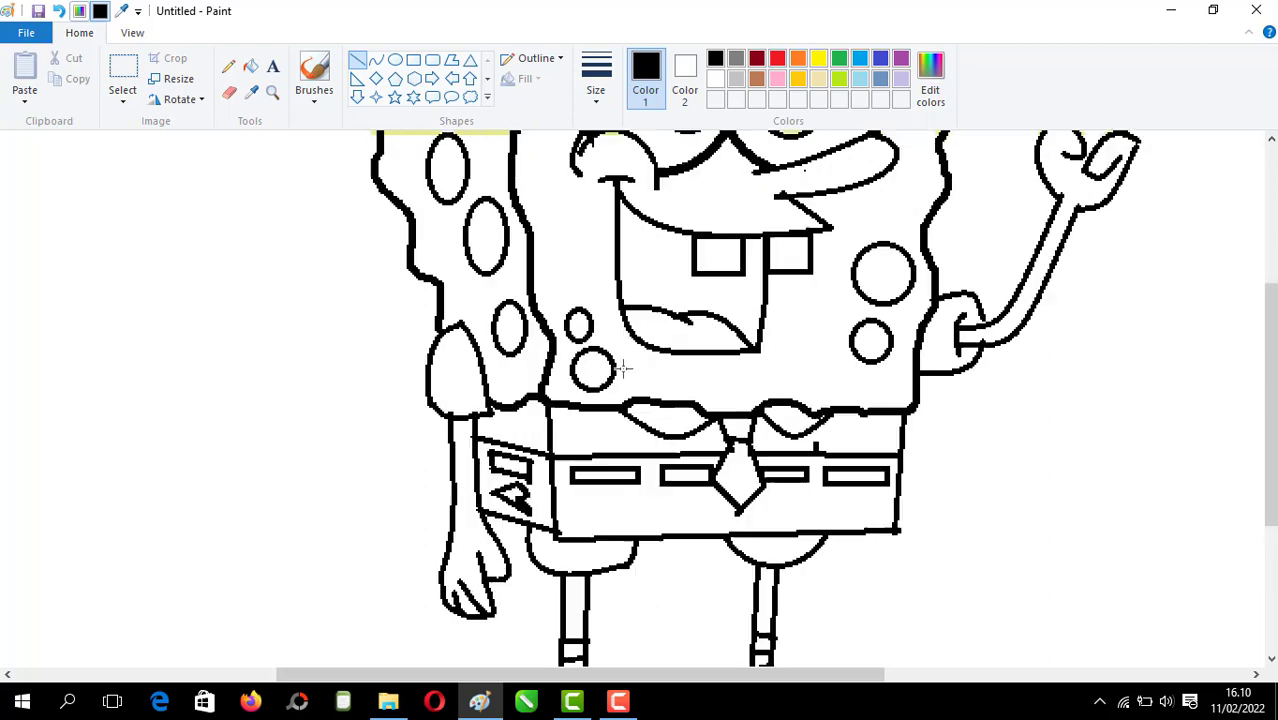
scroll(620, 368, up, 4)
scroll(620, 380, down, 5)
click(275, 93)
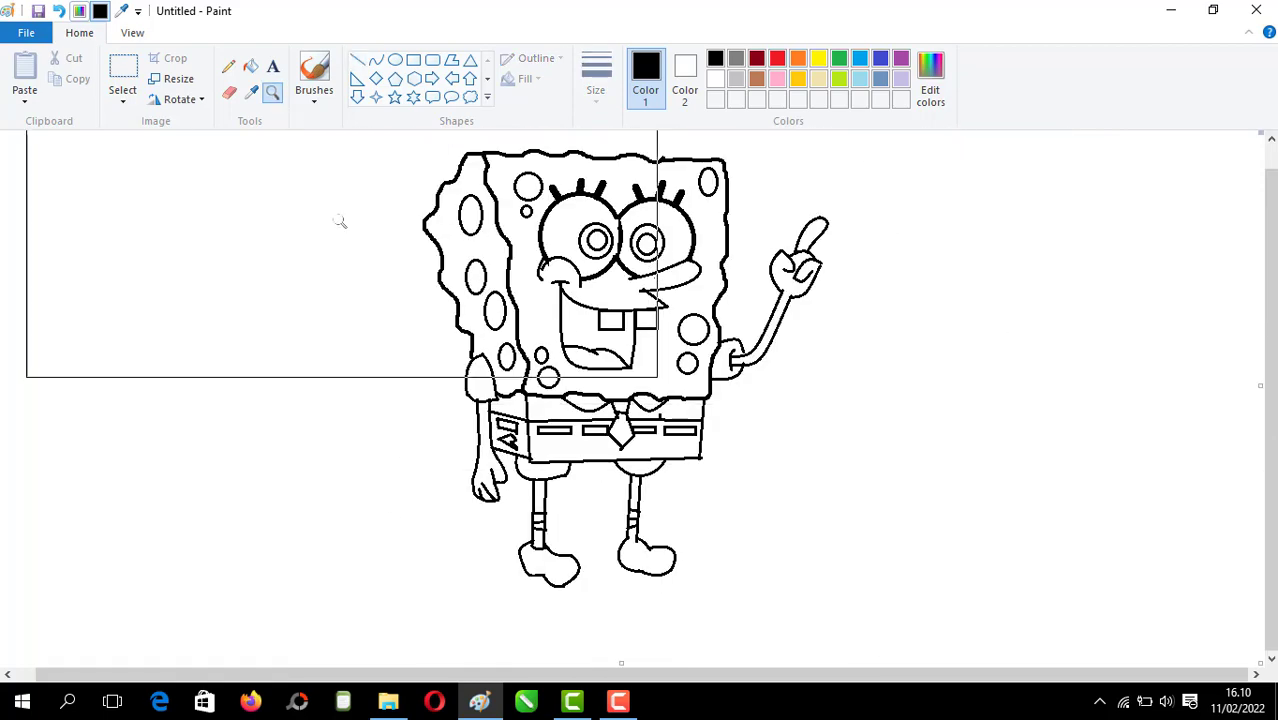
click(388, 370)
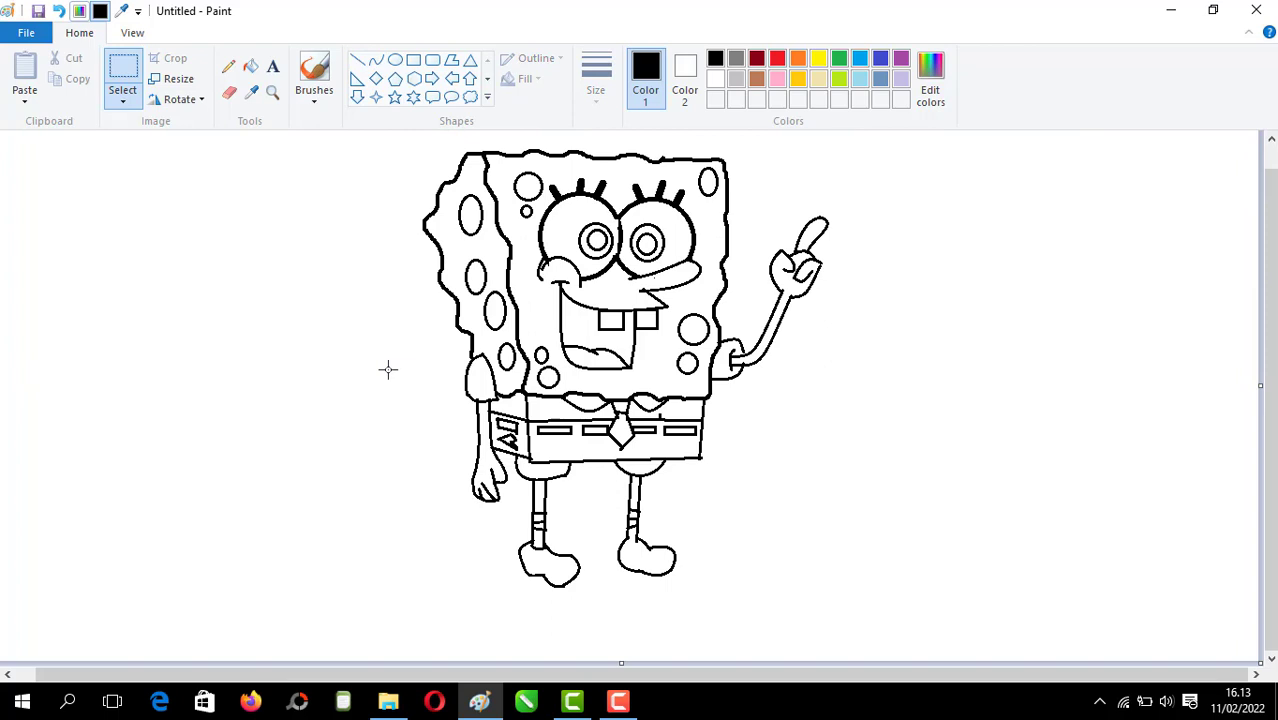
click(250, 66)
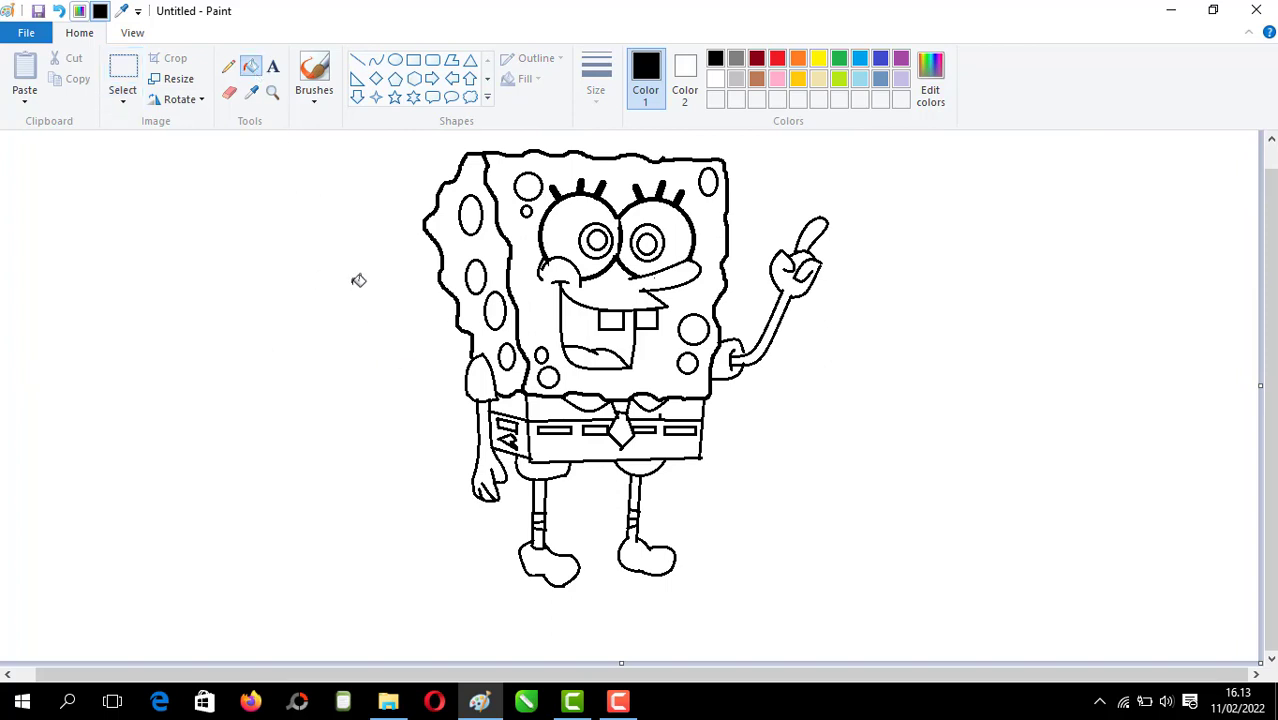
click(818, 58)
click(566, 164)
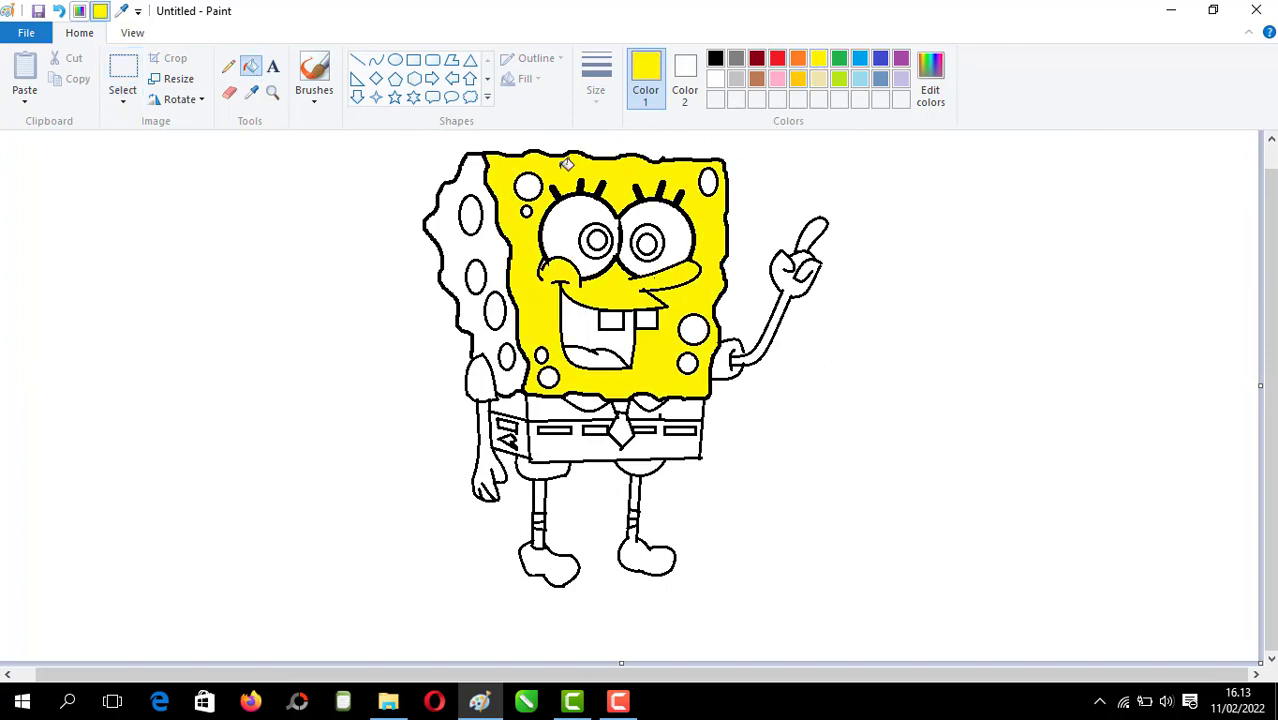
click(500, 242)
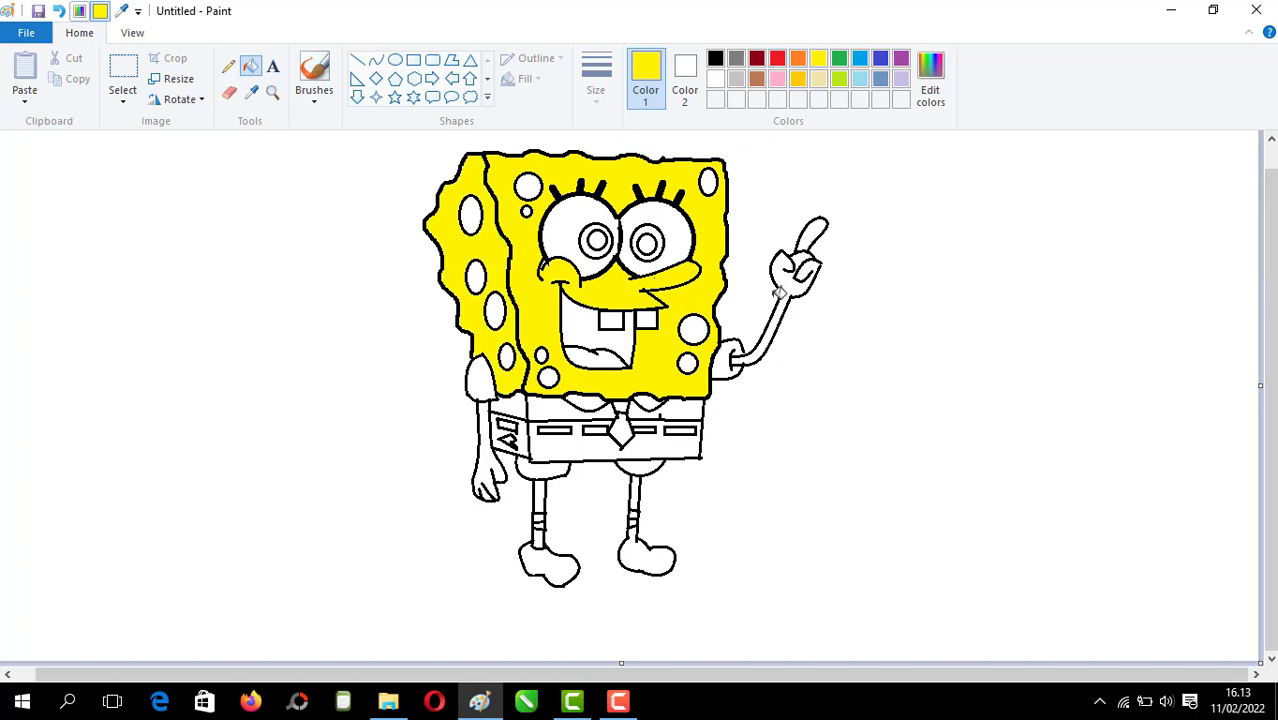
Step: Fill the raised arm with its hand and finger, the lowered arm and the legs with the same yellow
click(792, 282)
click(815, 235)
click(802, 258)
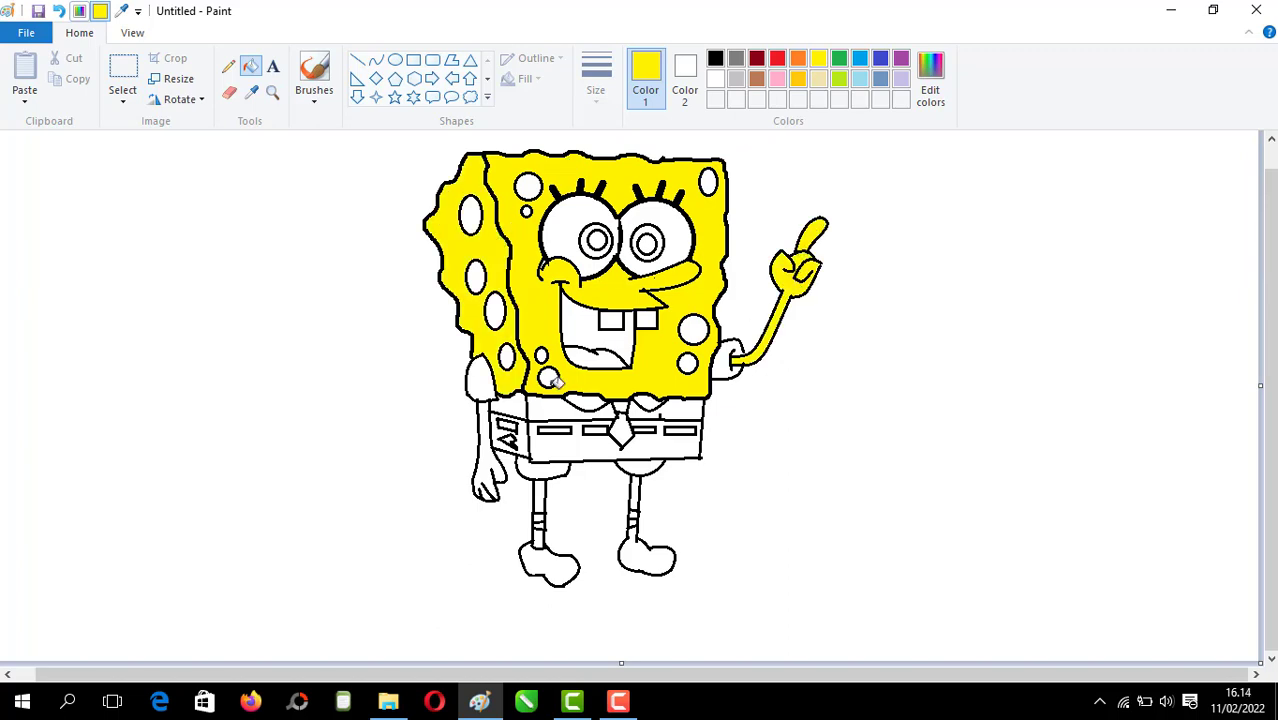
click(491, 427)
click(546, 497)
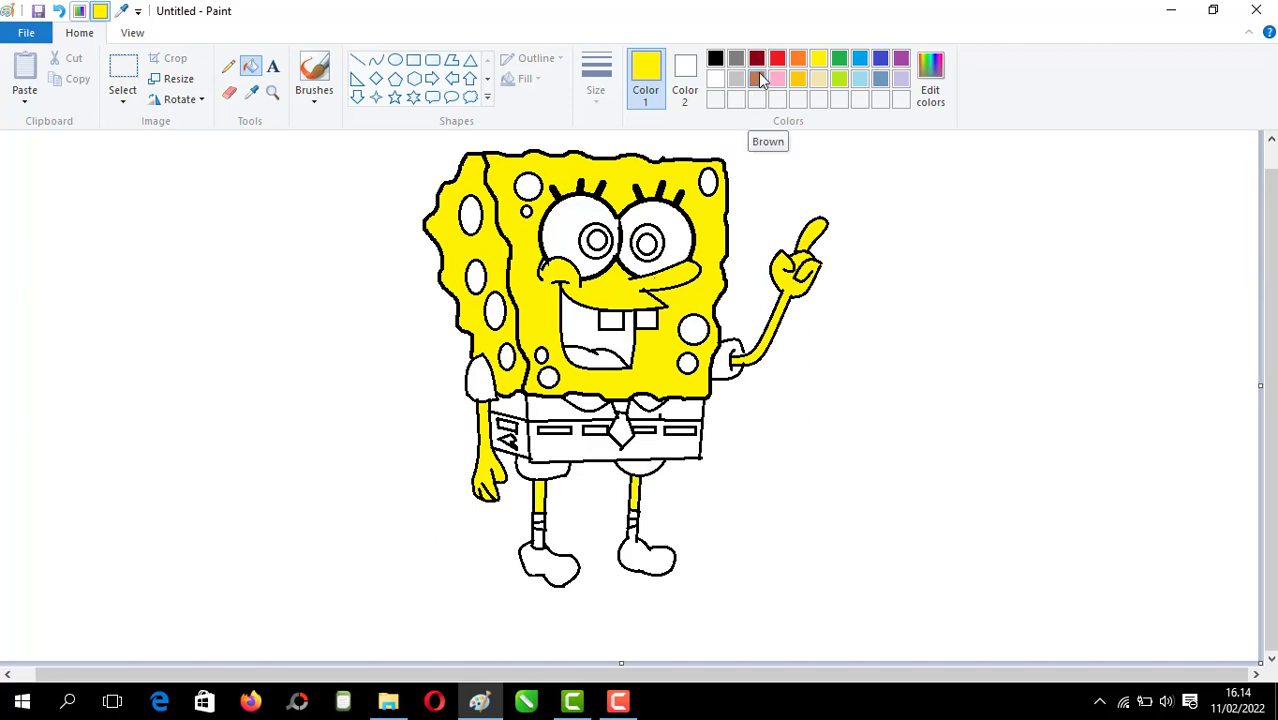
Step: Fill the irises of both eyes with blue and the pupils with black
click(859, 60)
click(588, 250)
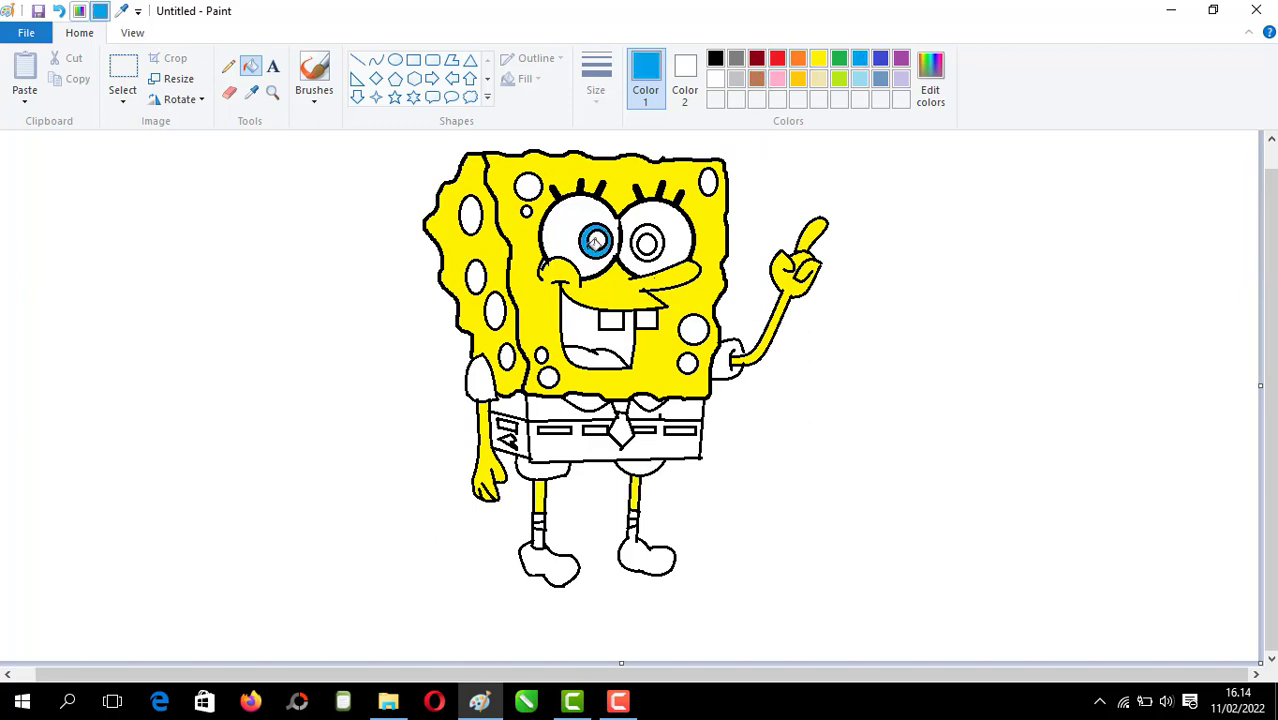
click(653, 232)
click(715, 59)
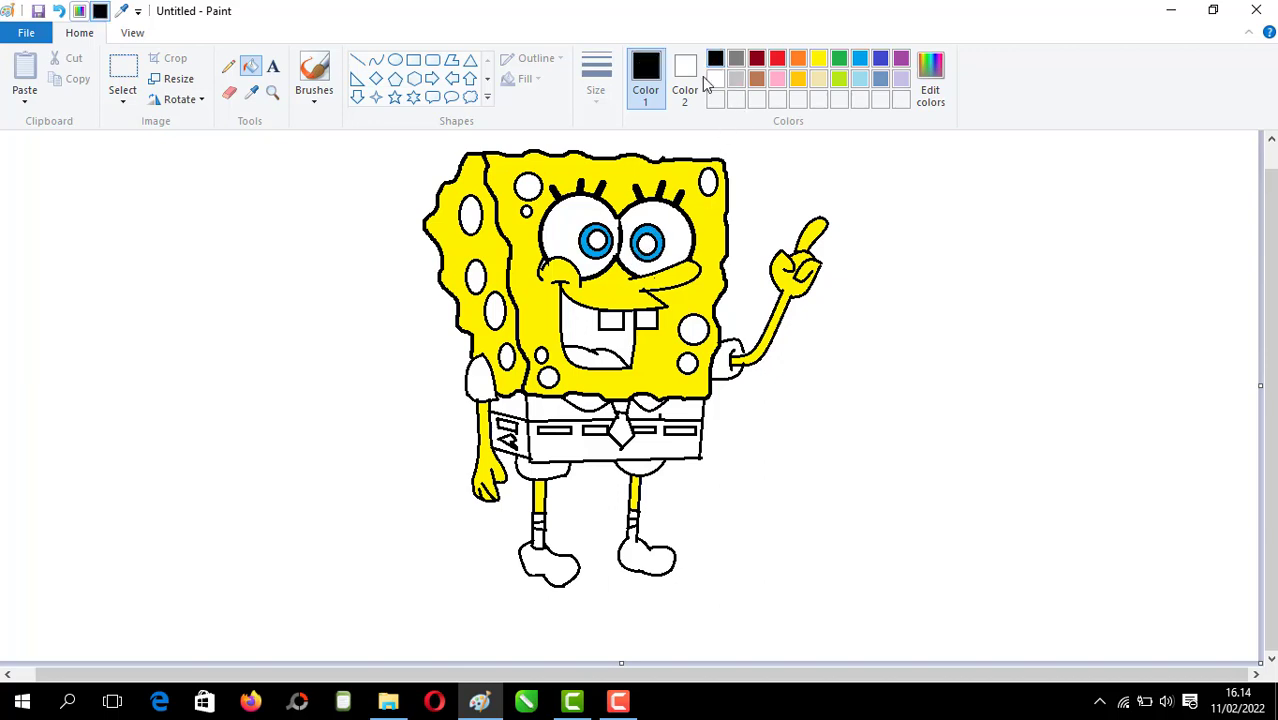
click(596, 240)
click(651, 238)
Step: Fill the trousers' front, side panel and both leg openings with brown
click(757, 80)
click(576, 444)
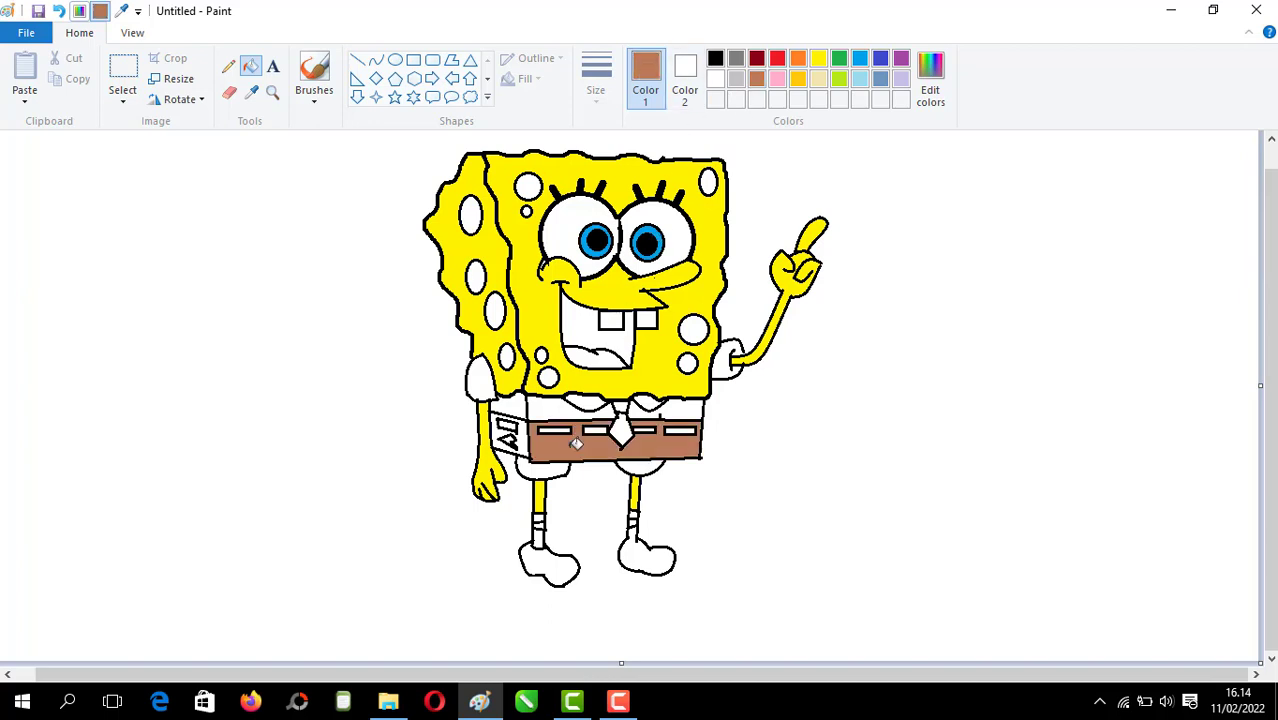
click(522, 437)
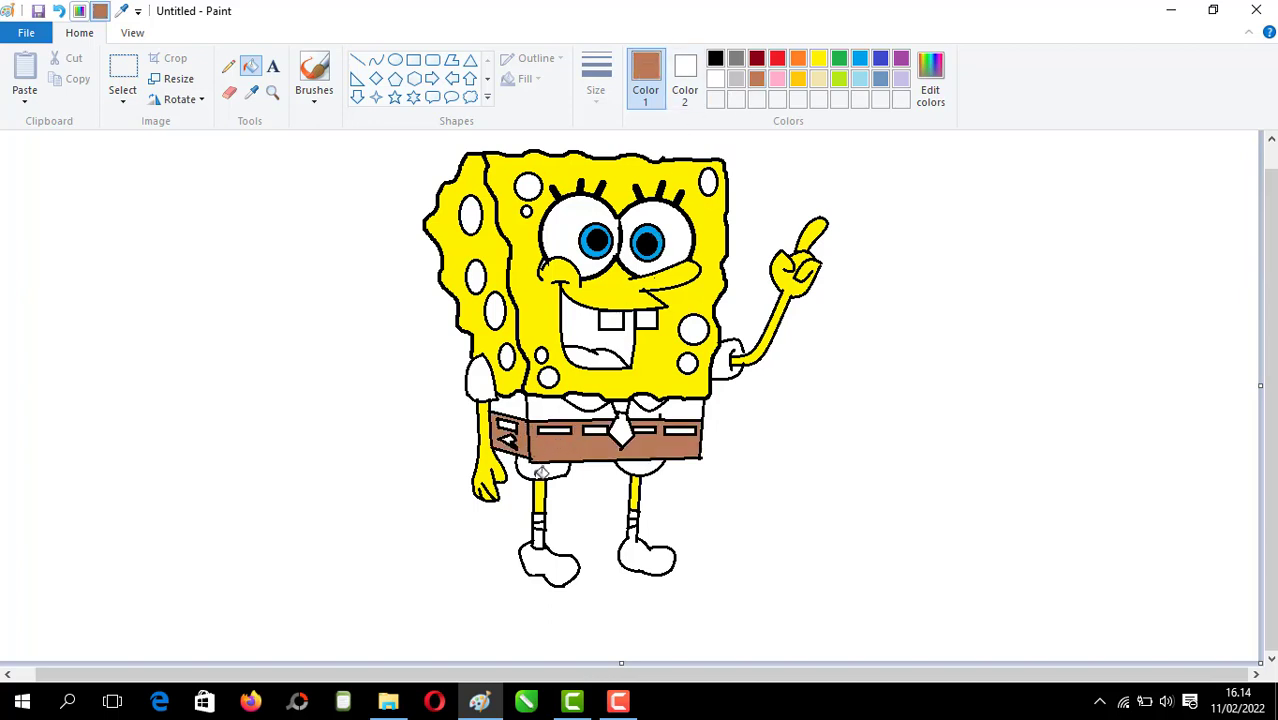
click(545, 468)
click(646, 463)
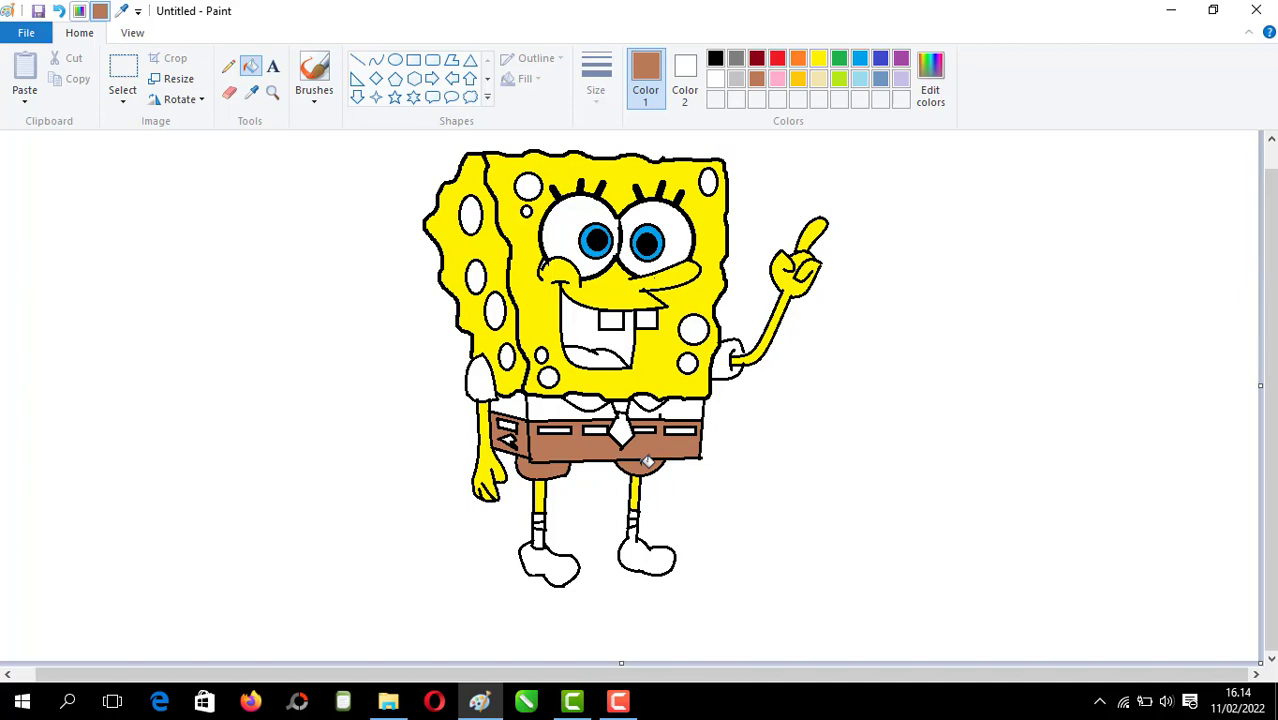
Step: Fill the tie and the tongue with red
click(777, 59)
click(620, 425)
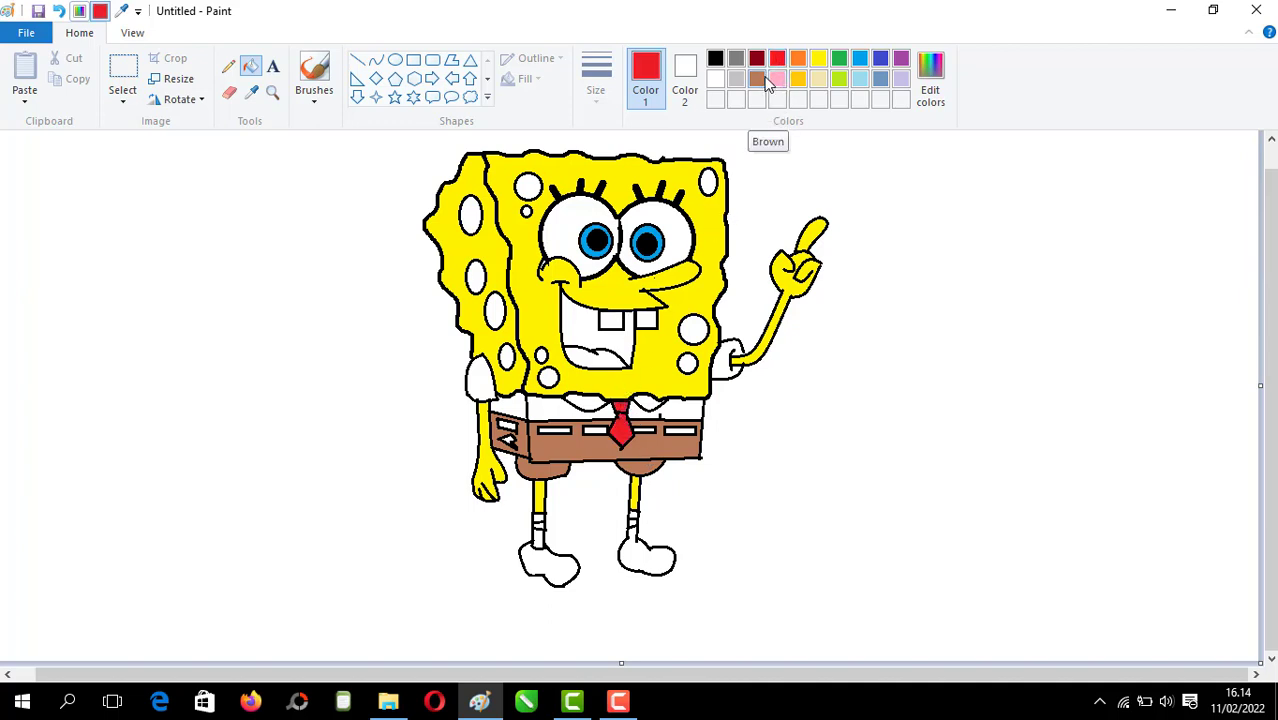
click(595, 355)
Step: Fill the mouth interior and the belt marks on the trousers' front and side with dark red
click(757, 78)
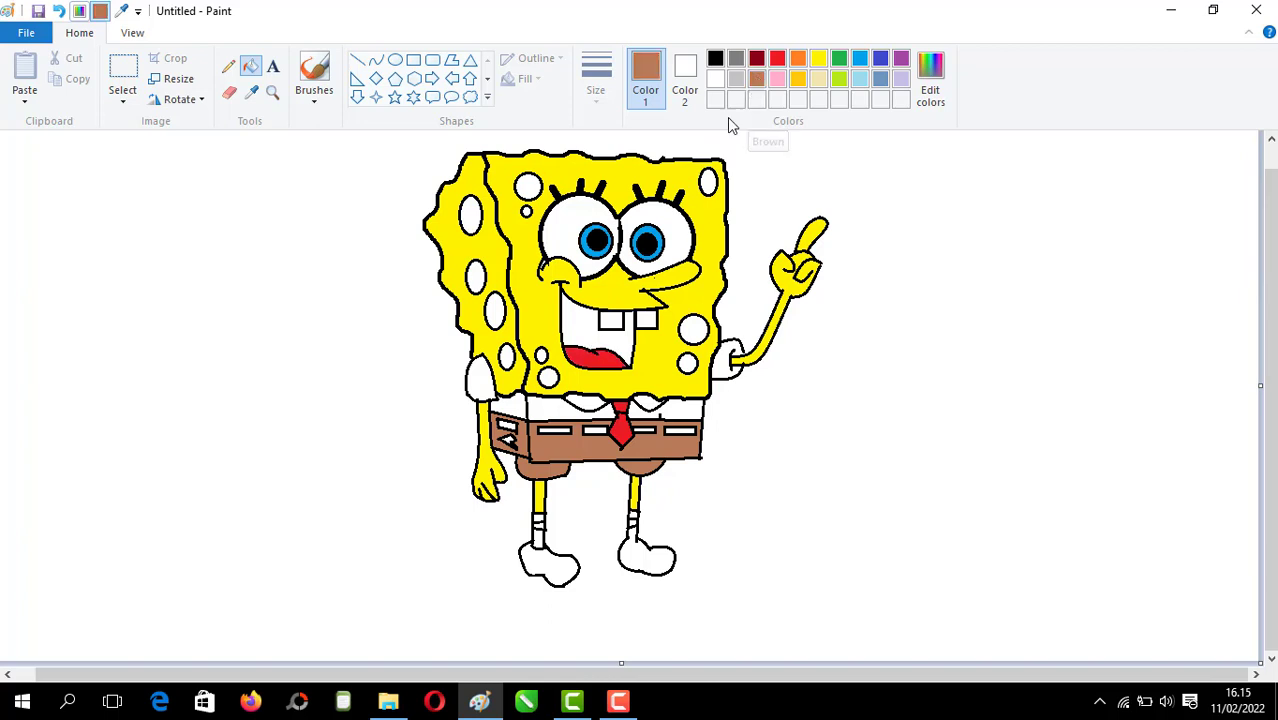
click(591, 324)
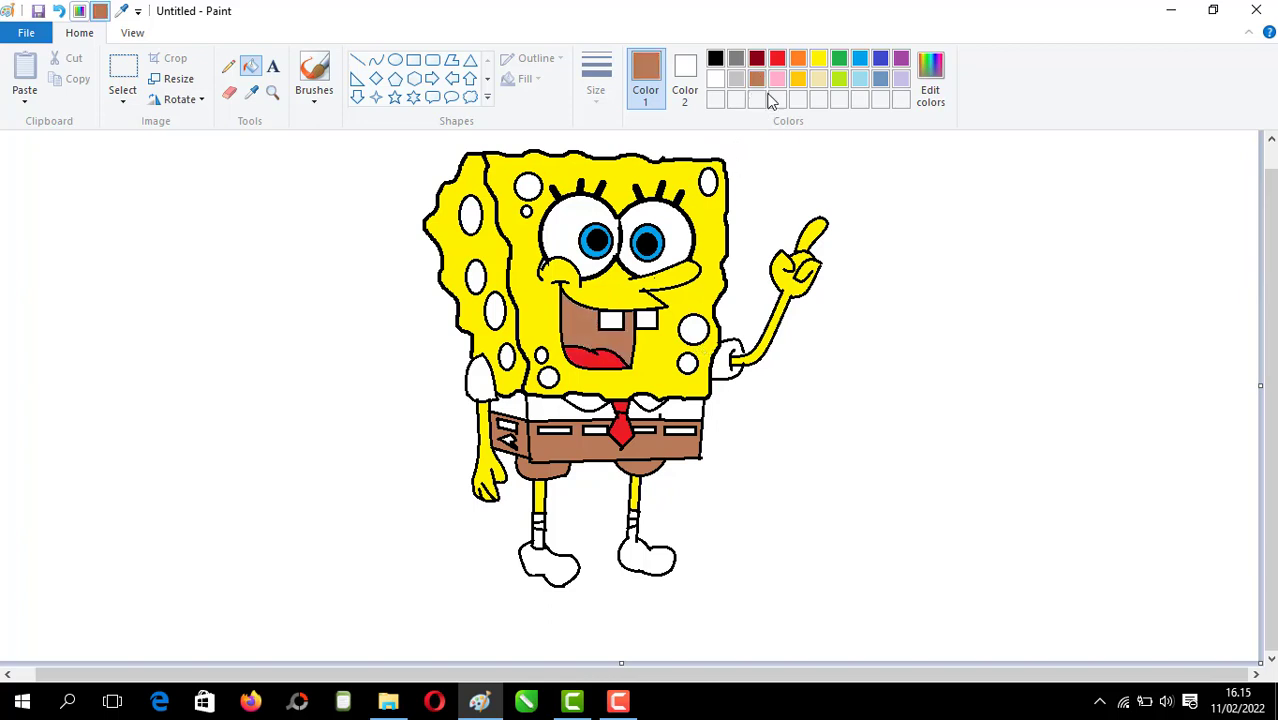
click(757, 60)
click(594, 323)
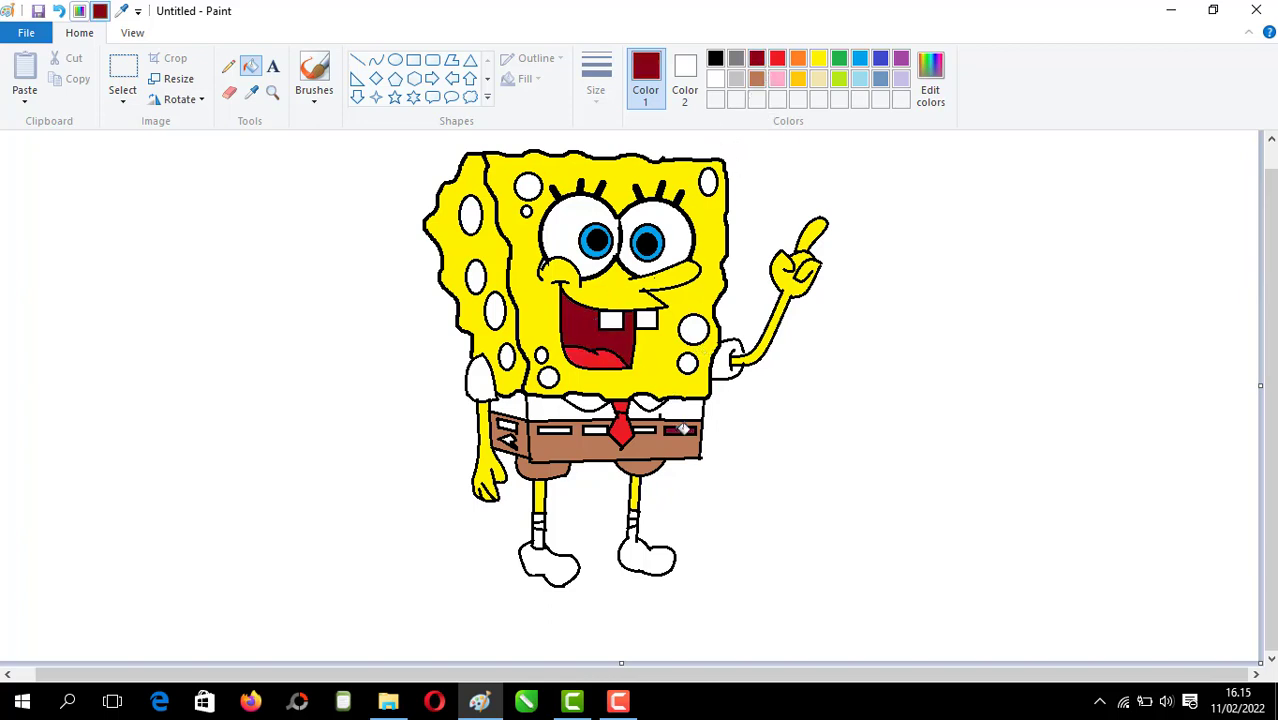
click(645, 429)
click(594, 429)
click(508, 430)
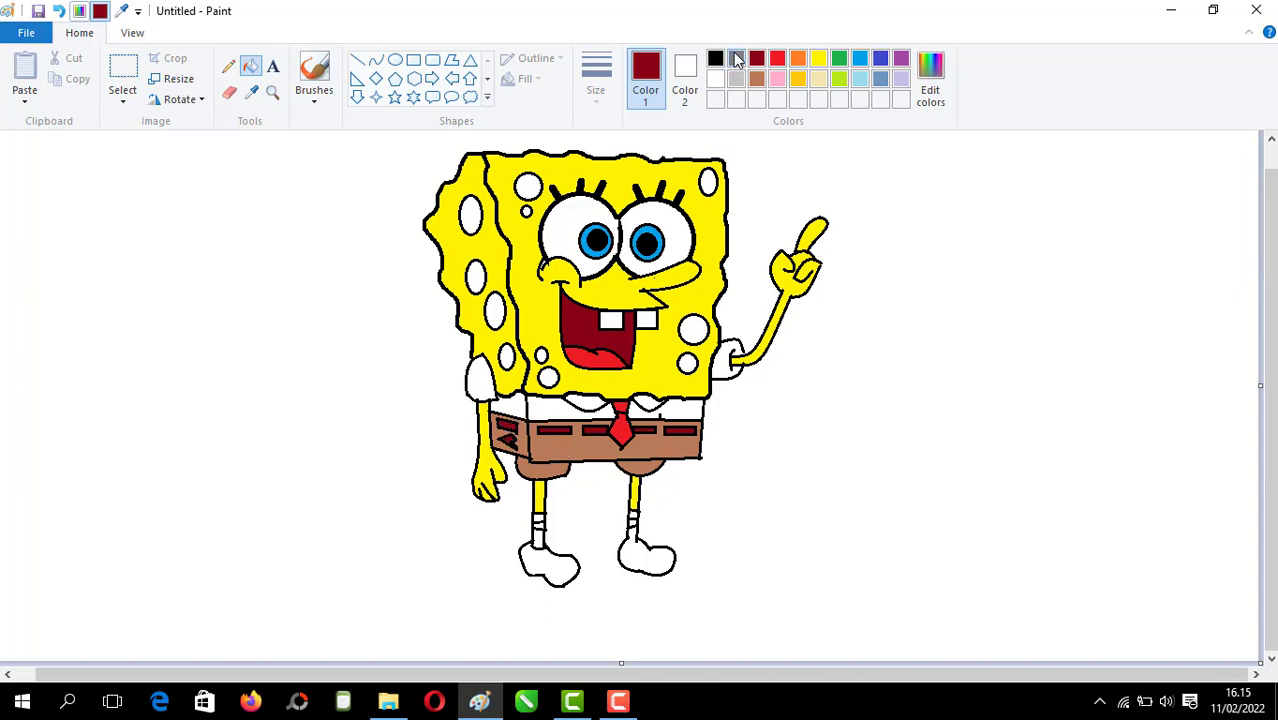
Step: Draw a small black highlight ellipse on each shoe's toe and fill the rest of both shoes with black
click(395, 59)
click(715, 59)
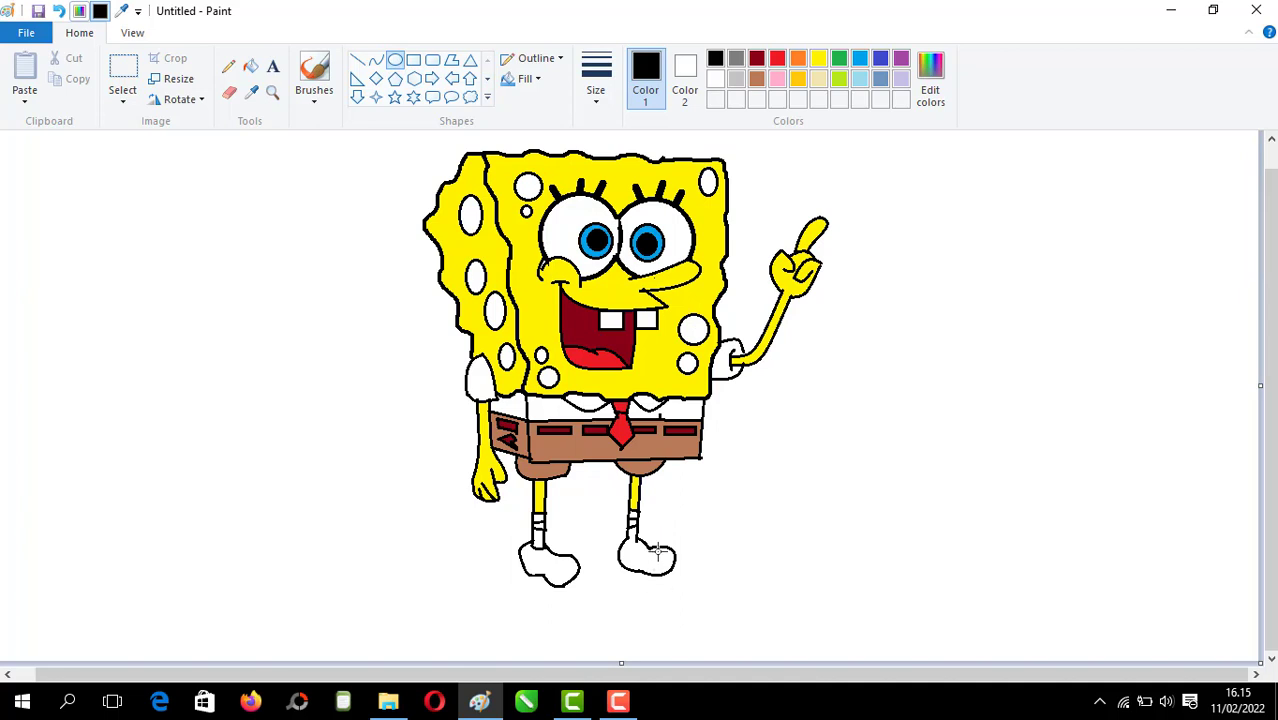
drag(658, 551, 666, 565)
drag(558, 562, 571, 574)
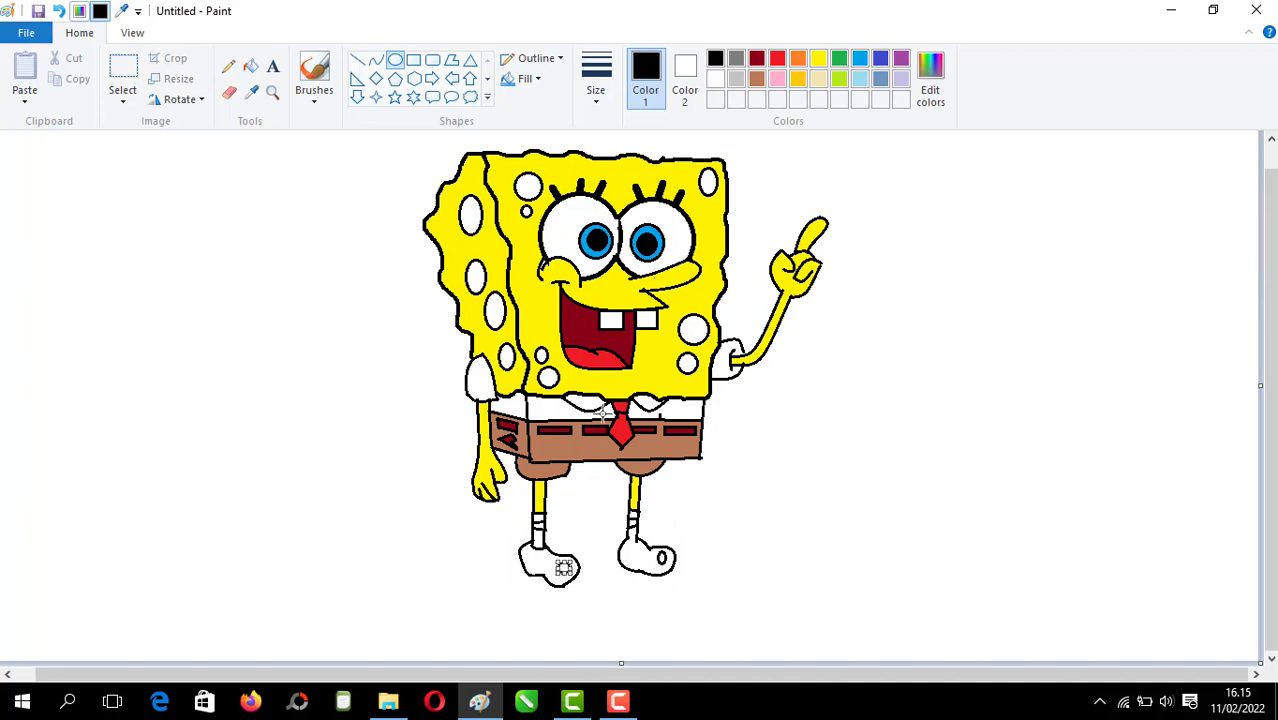
click(250, 66)
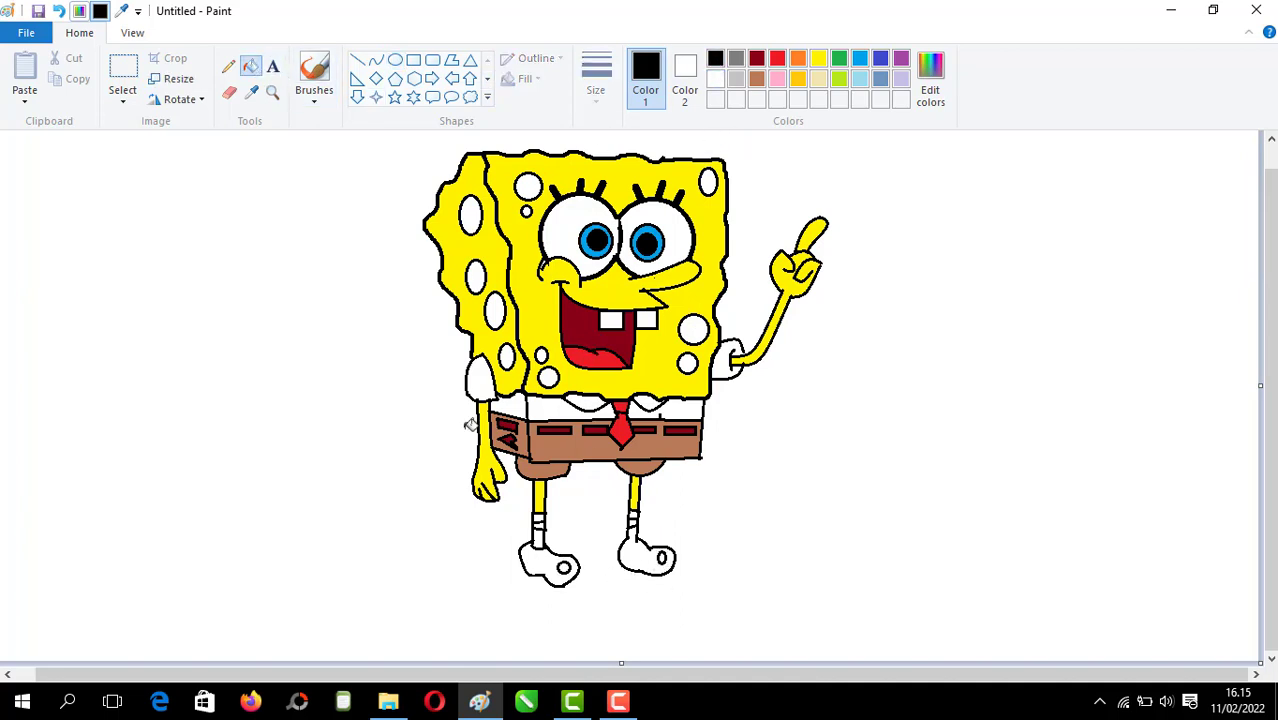
click(528, 550)
click(641, 553)
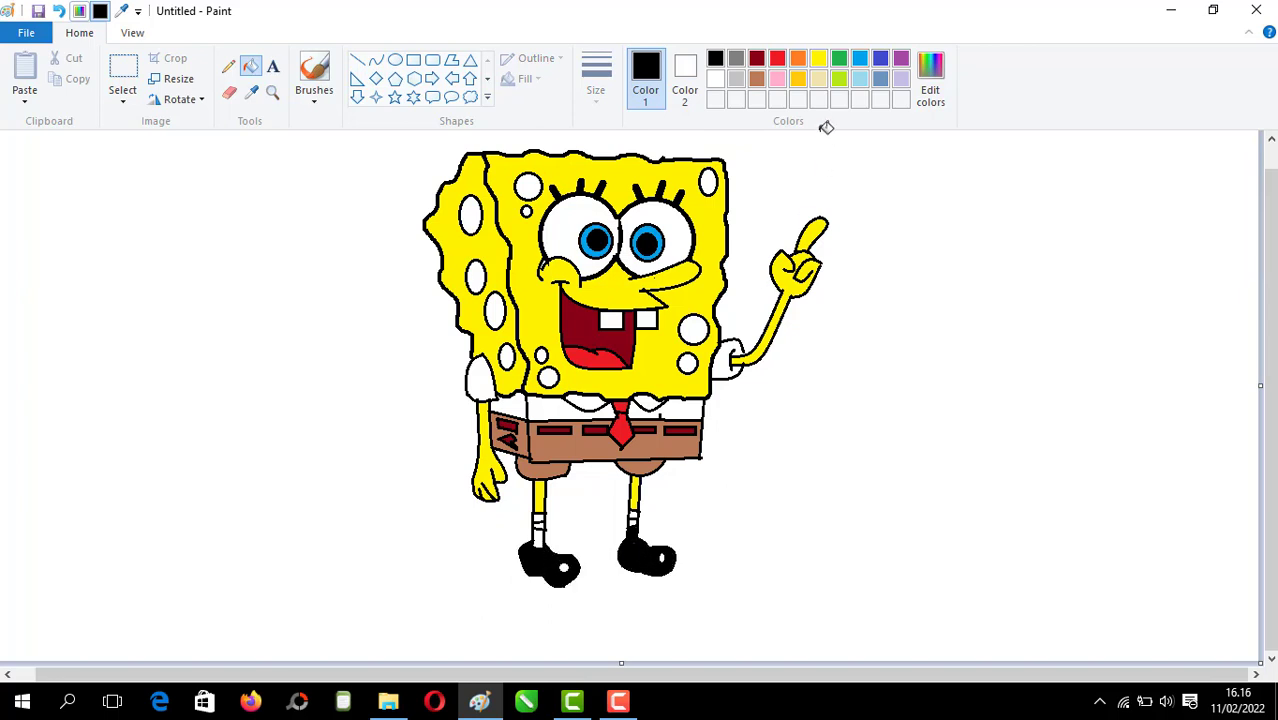
Step: Create a darker yellow custom colour from yellow with red 198, green 188 and blue 0
click(818, 60)
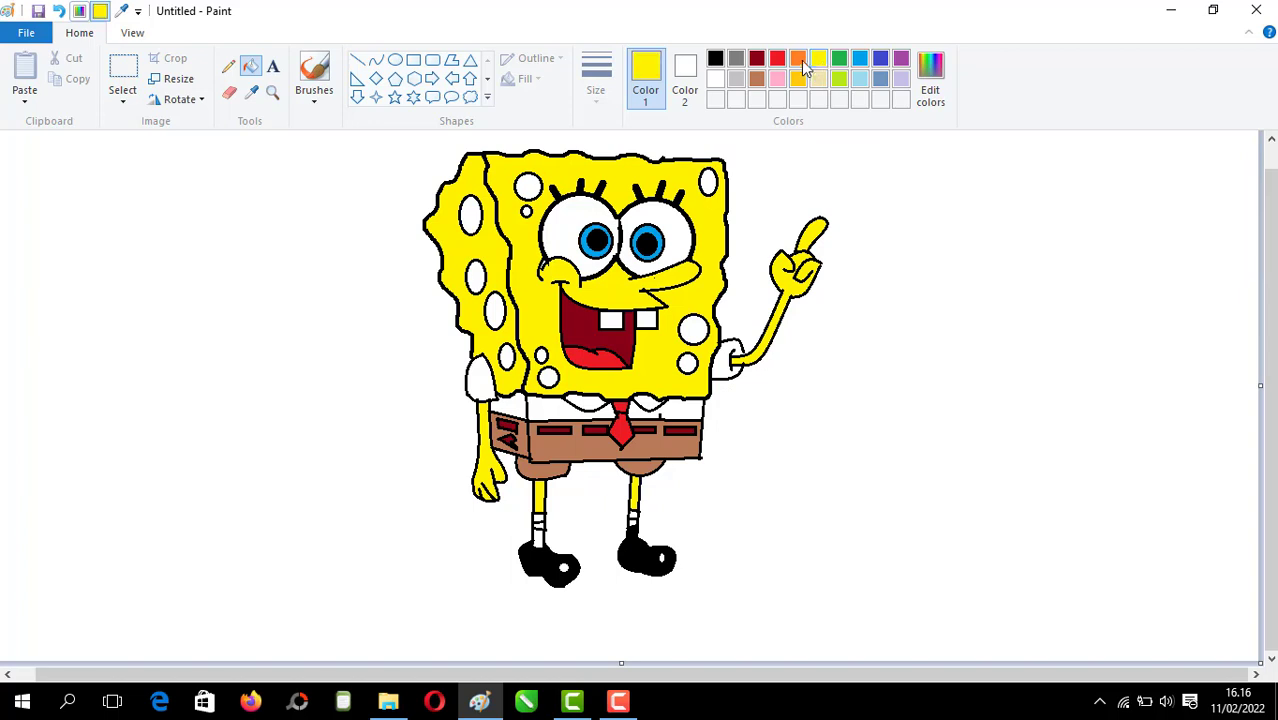
click(928, 95)
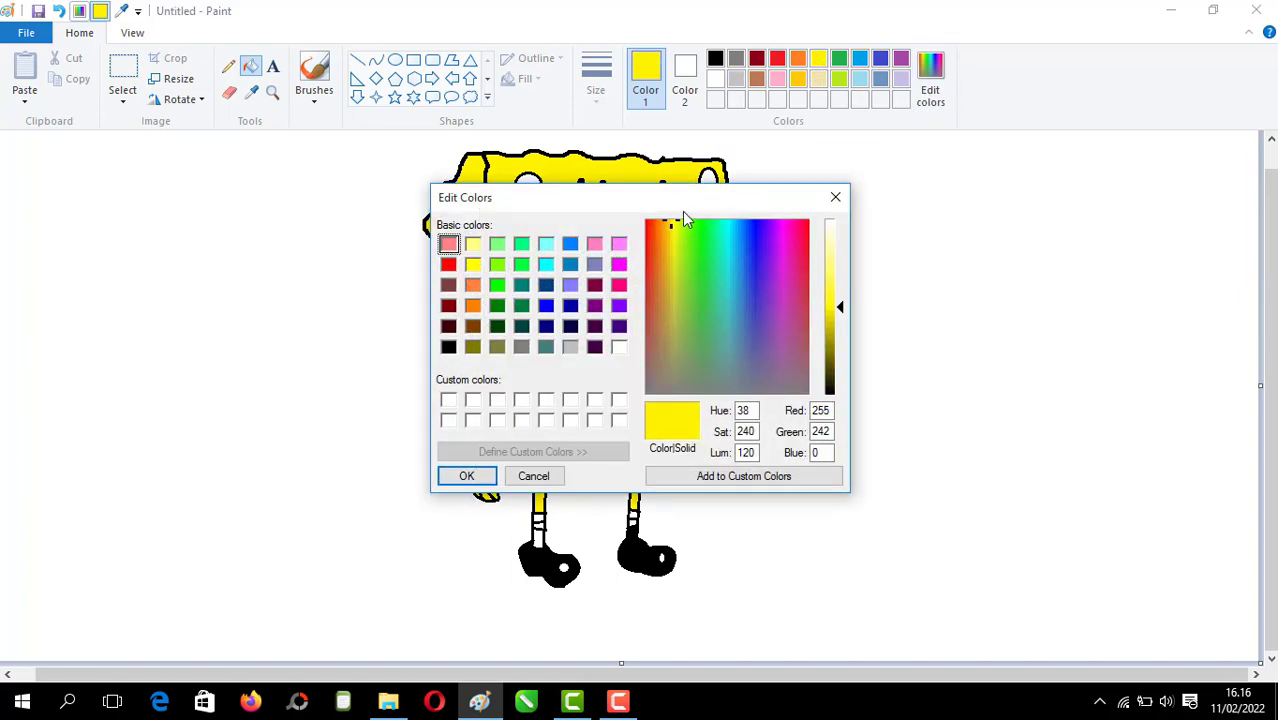
mouse_move(826, 328)
mouse_down()
mouse_move(838, 342)
mouse_move(830, 325)
mouse_up()
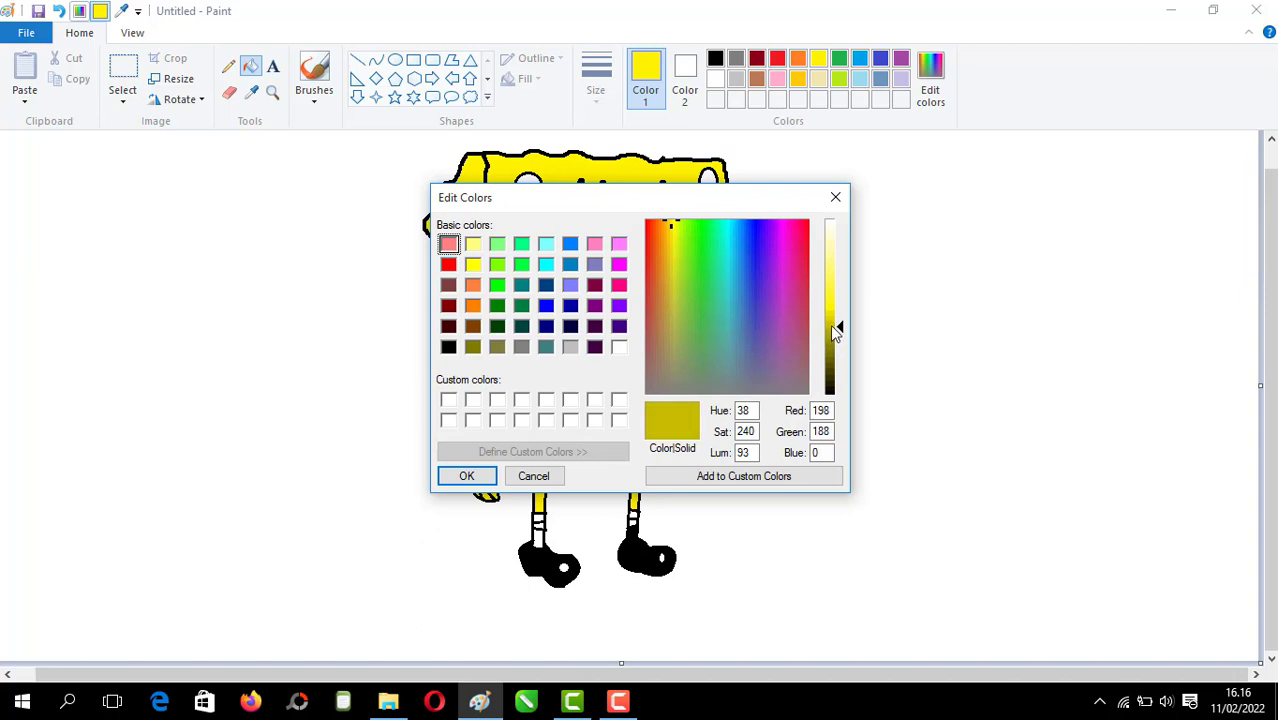
click(484, 477)
Step: Fill the sponge spots on the body's side and front with the dark yellow custom colour, skipping the tiny upper one
click(527, 188)
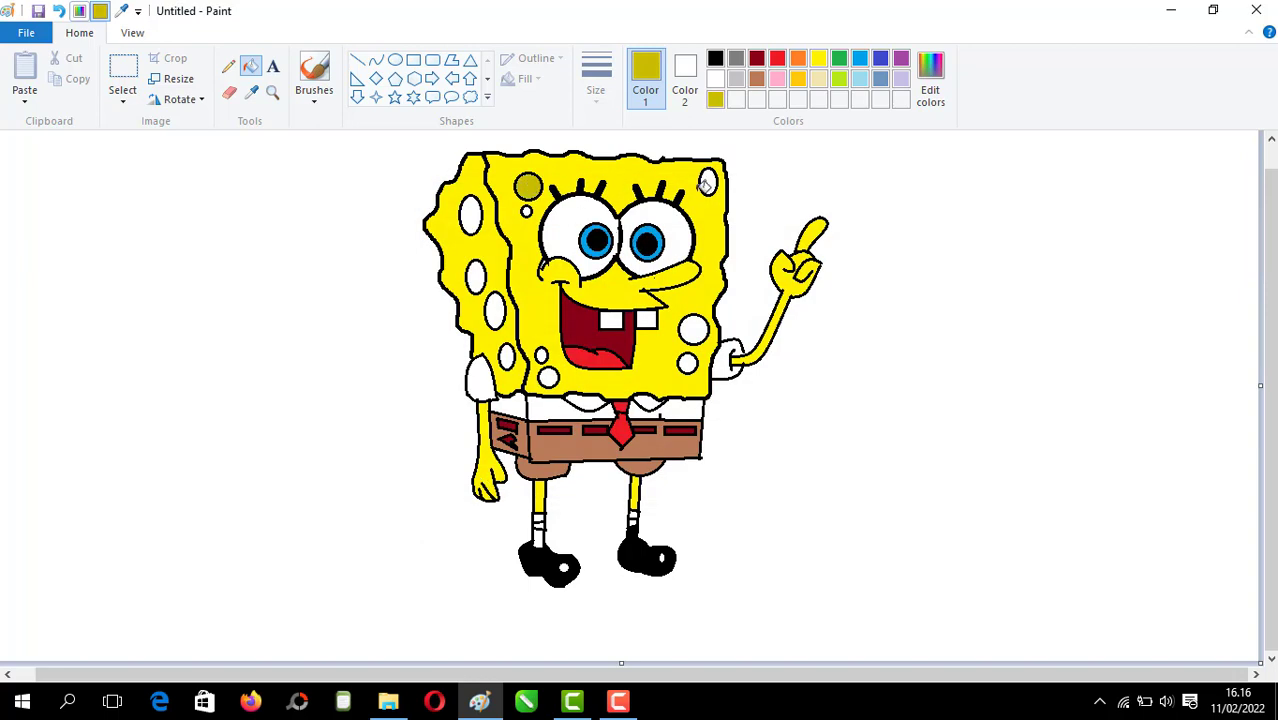
click(708, 182)
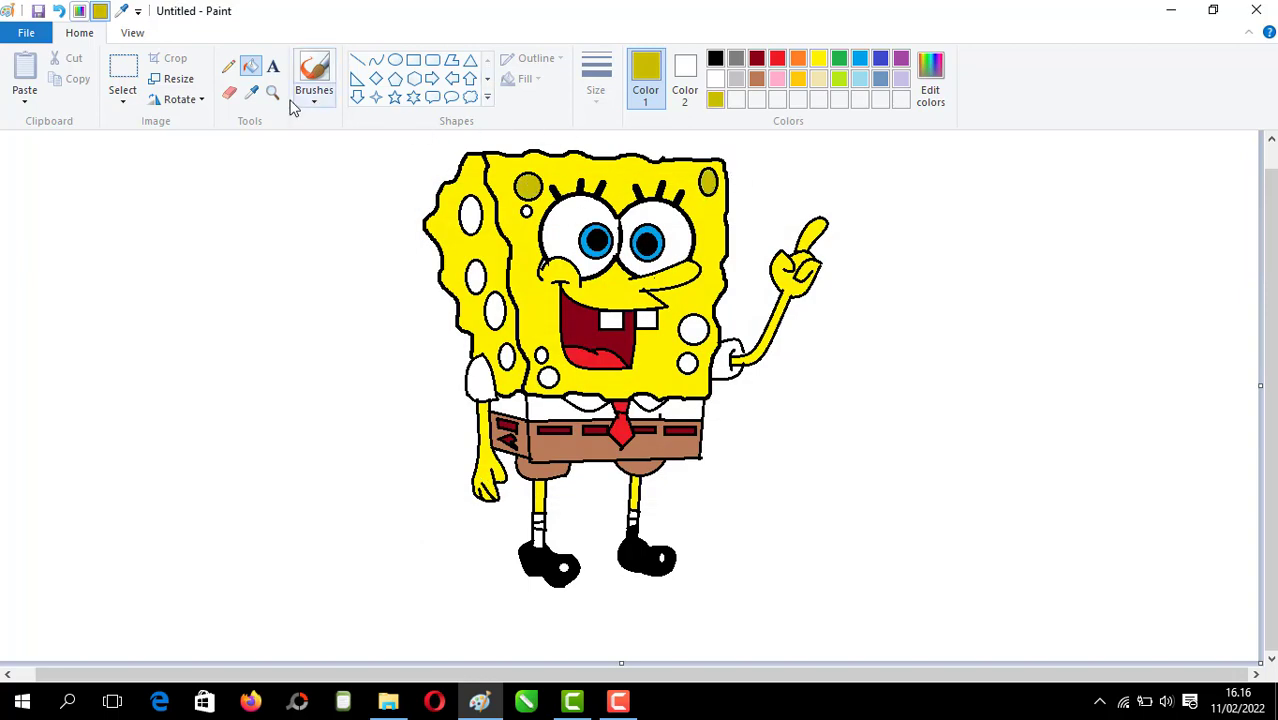
click(471, 214)
click(476, 277)
click(495, 310)
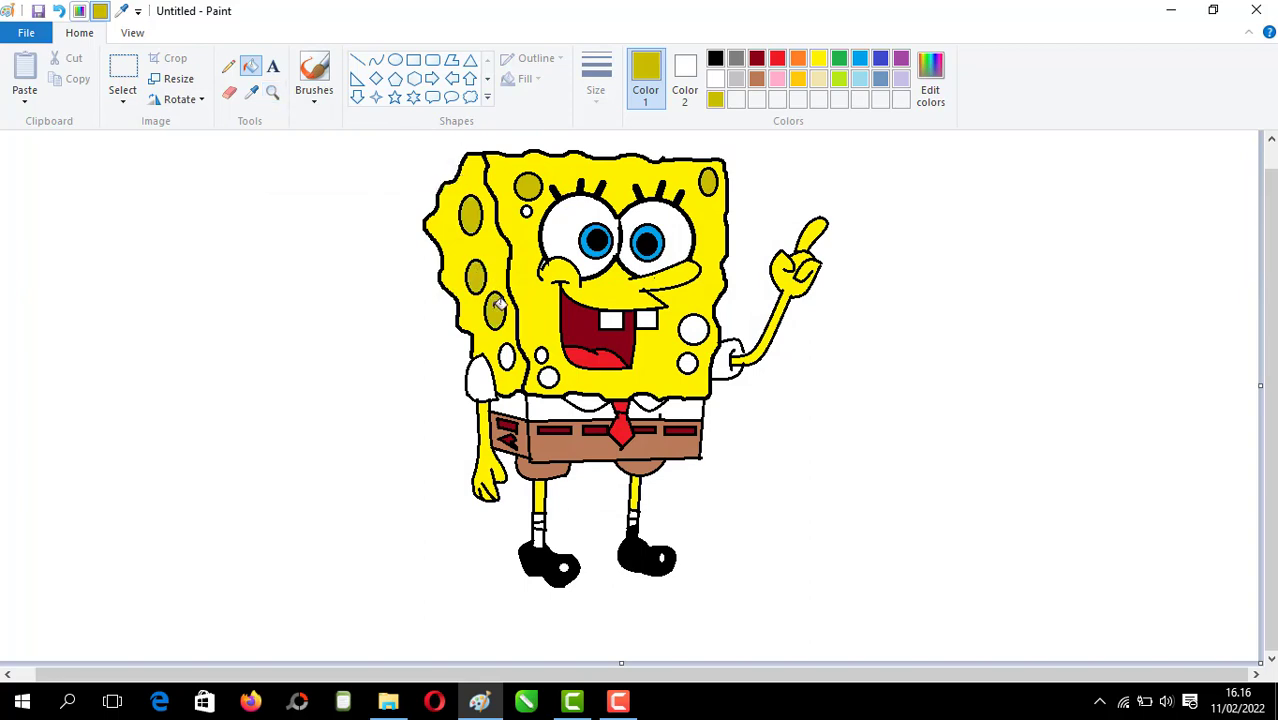
click(506, 355)
click(541, 355)
click(548, 377)
click(695, 333)
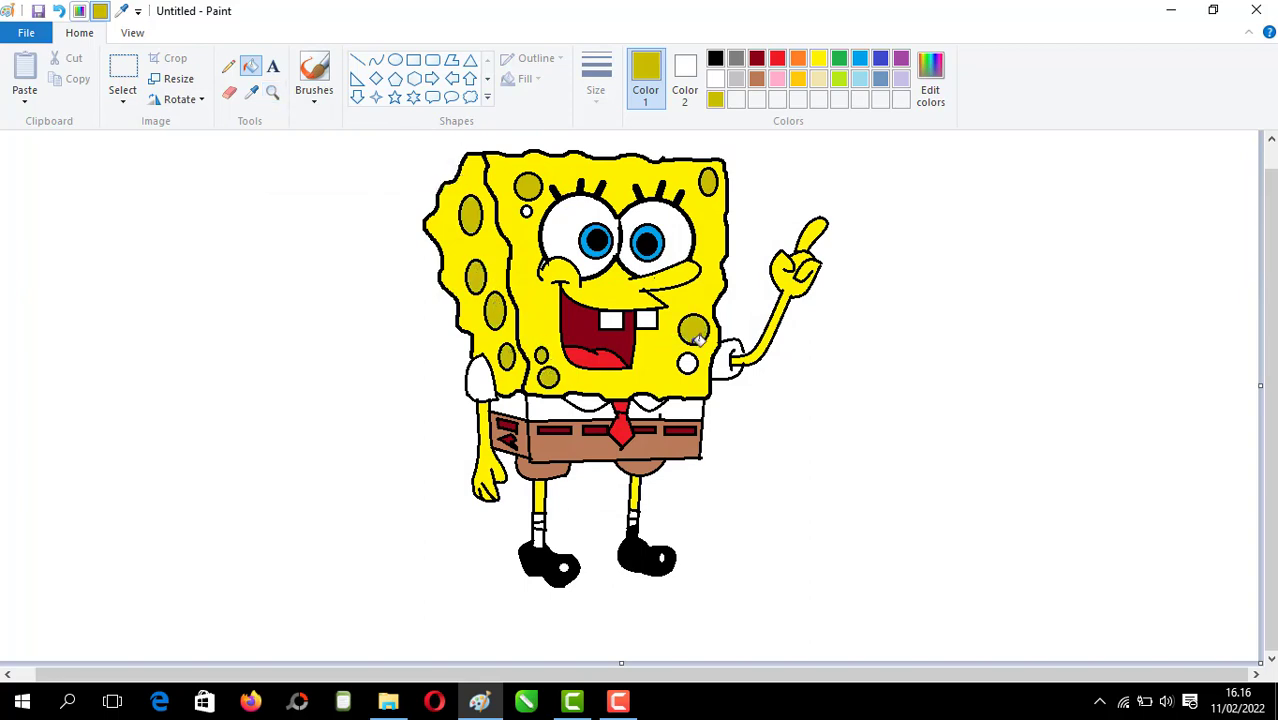
click(694, 362)
Step: Recolour the black outlines of the four sponge spots on the body's side with the dark yellow custom colour using Fill
click(272, 91)
click(508, 286)
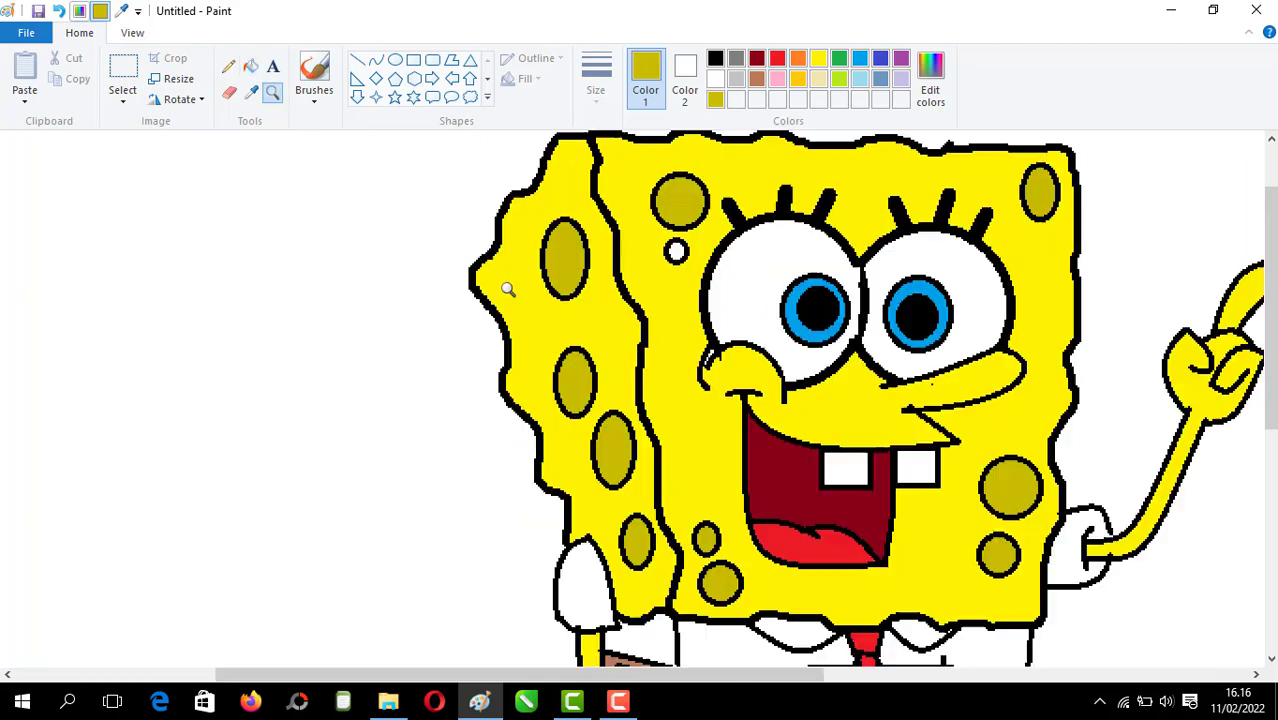
click(250, 67)
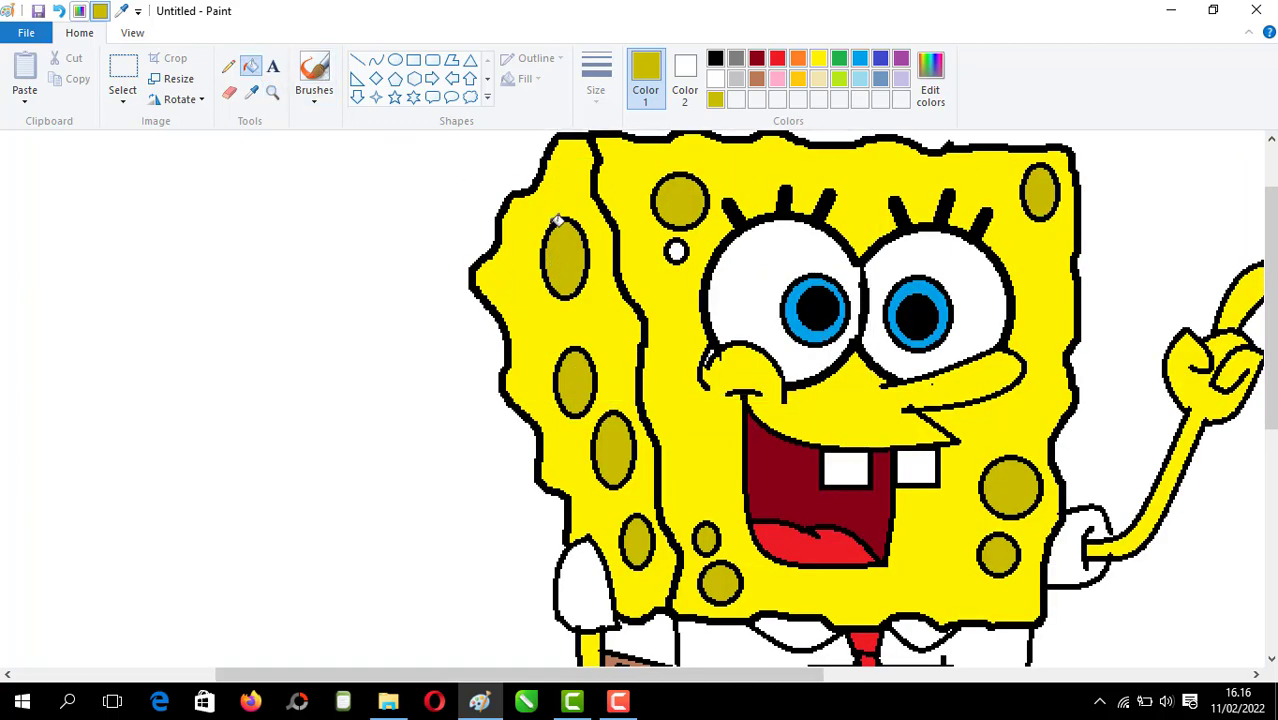
click(557, 221)
click(558, 372)
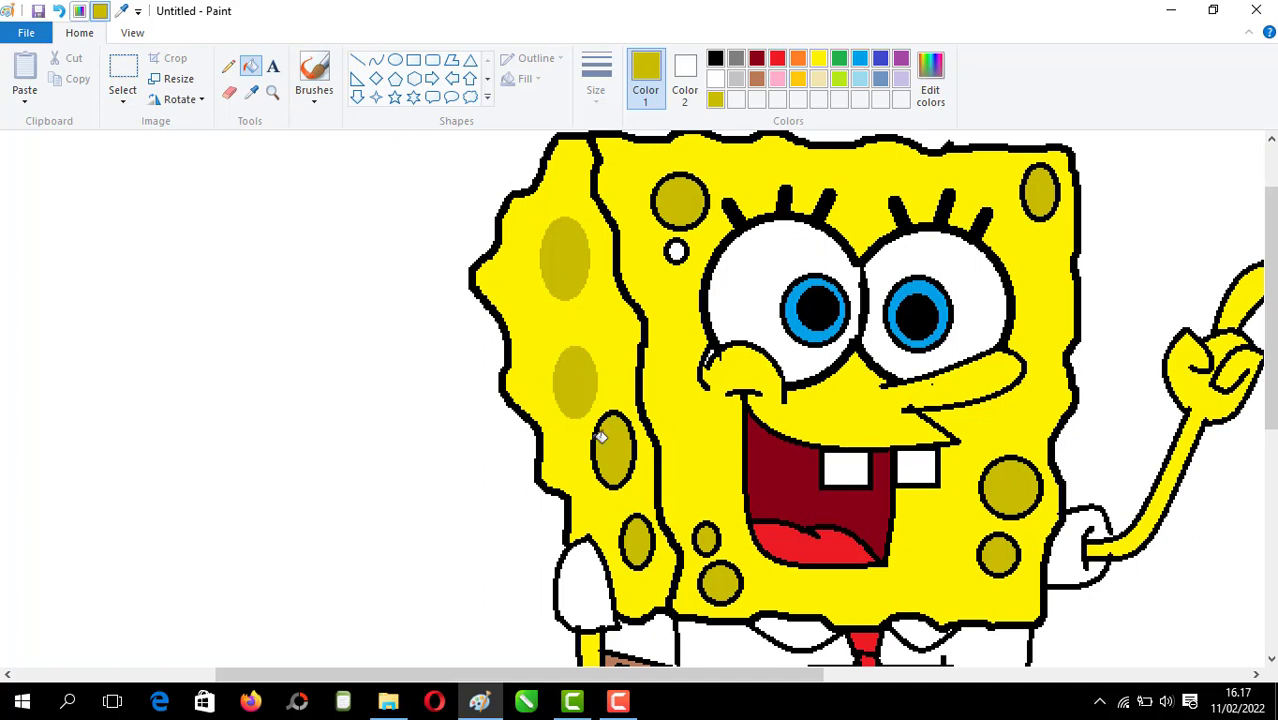
click(598, 444)
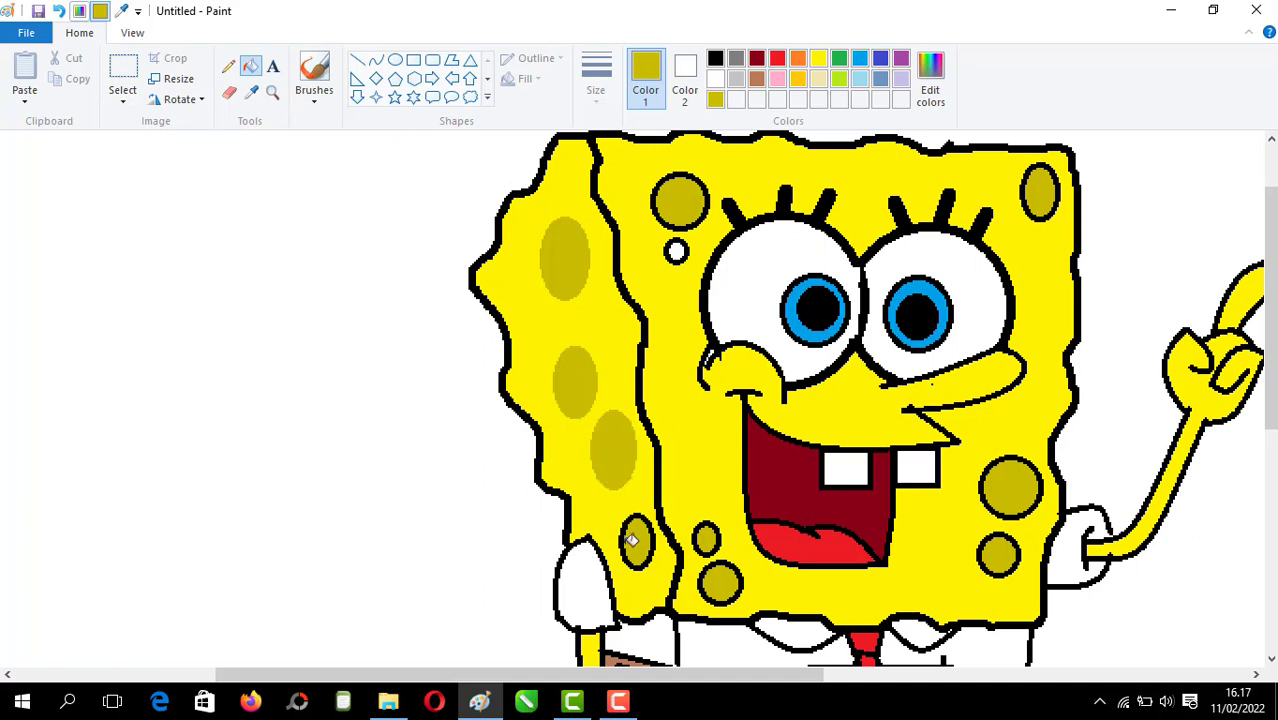
click(628, 535)
Step: Recolour the front spots' black outlines with the dark yellow custom colour, and fill the tiny upper spot and its outline to match
click(712, 524)
click(718, 562)
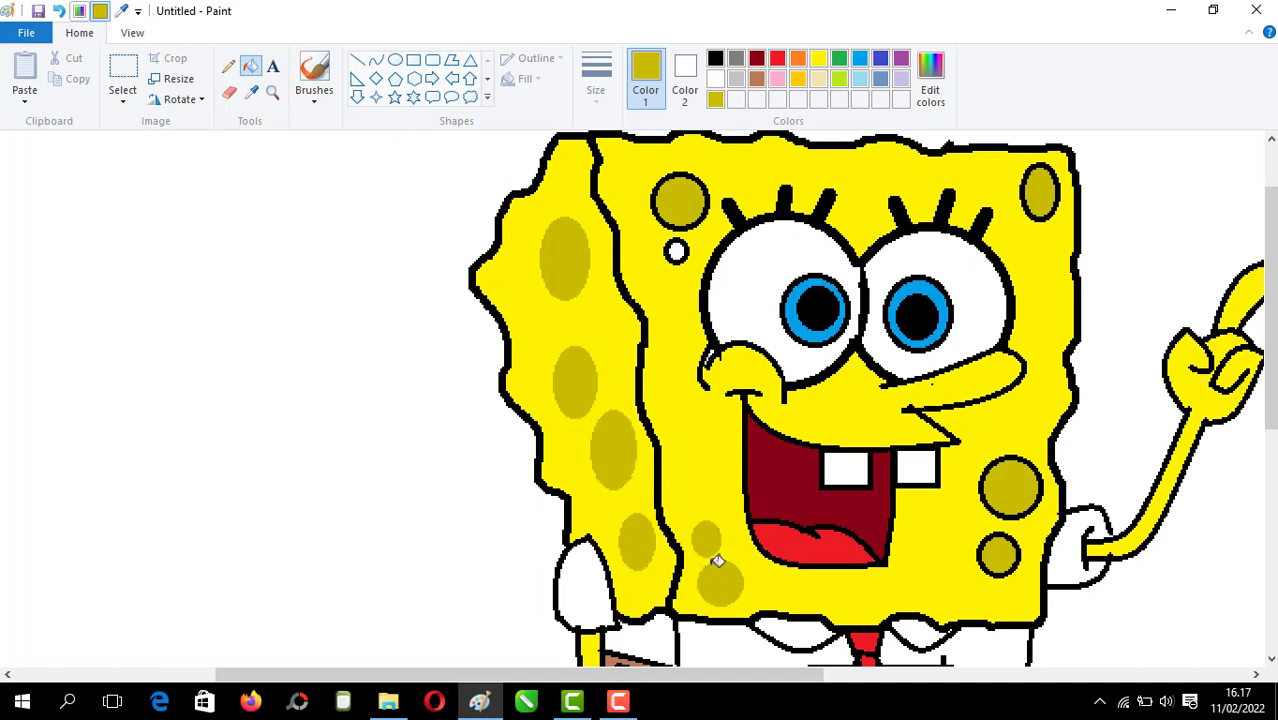
click(988, 467)
click(988, 530)
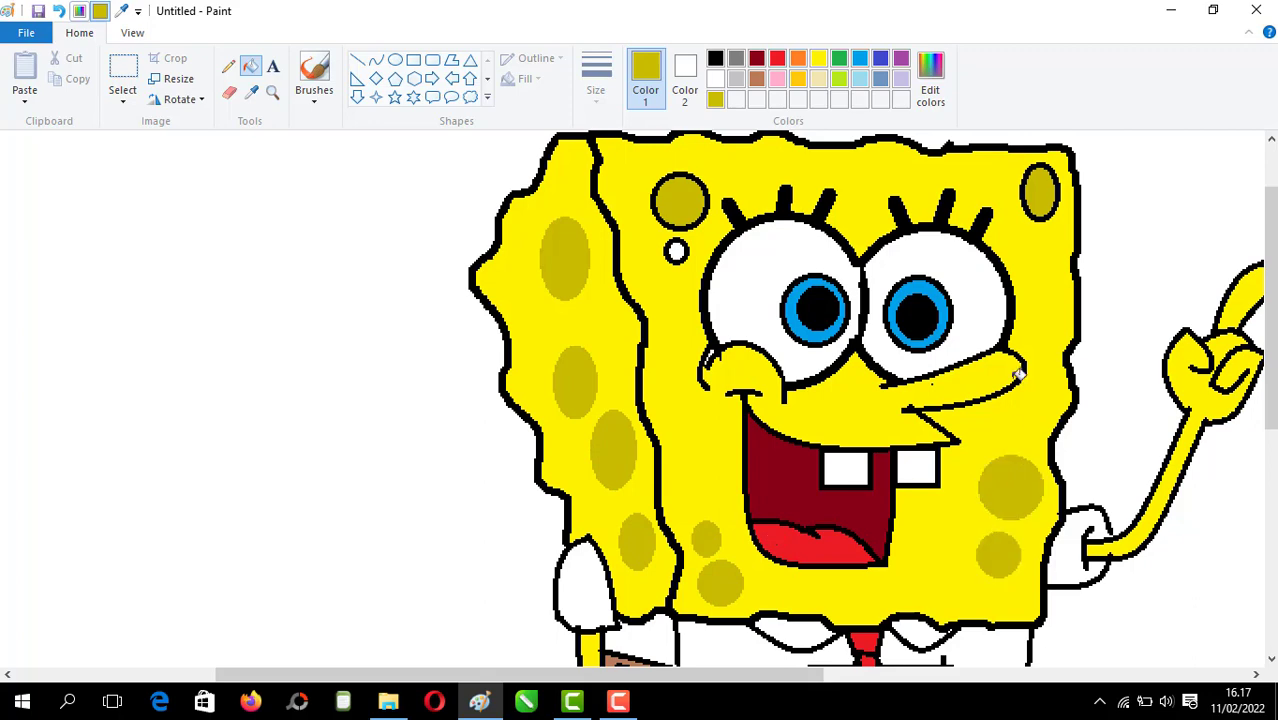
click(1023, 190)
click(674, 174)
click(676, 250)
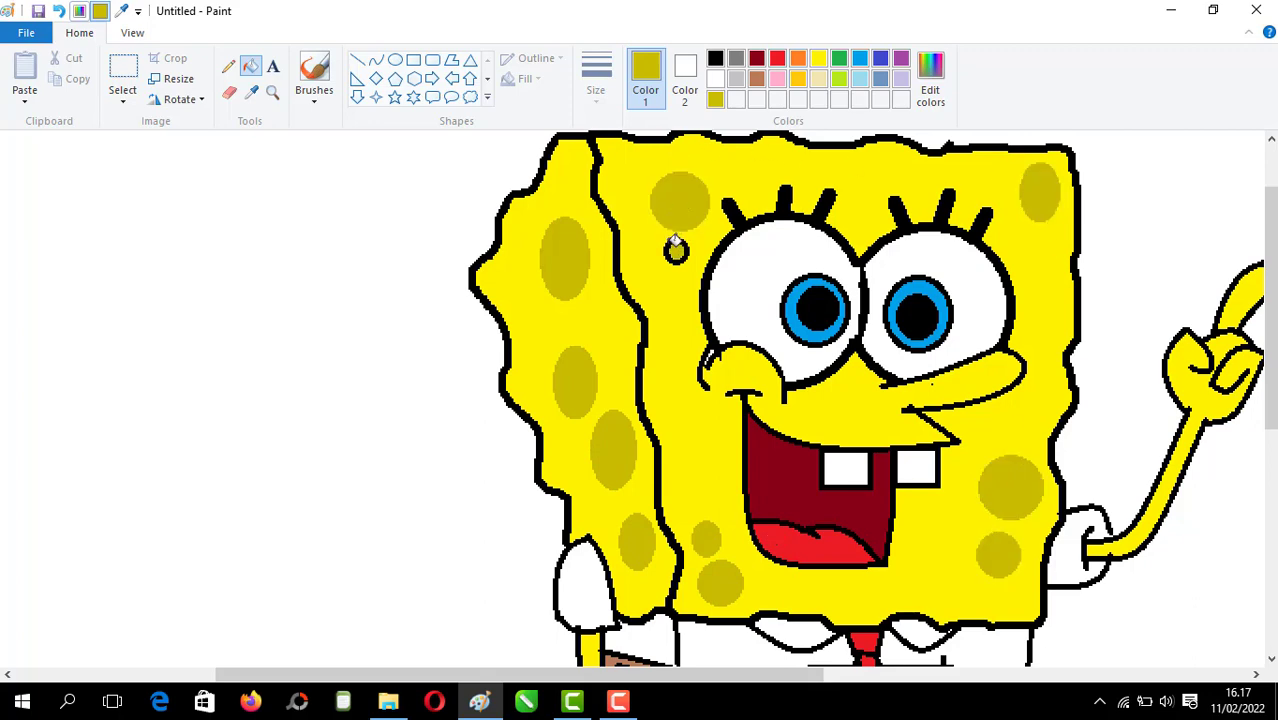
scroll(690, 322, down, 10)
scroll(700, 330, up, 10)
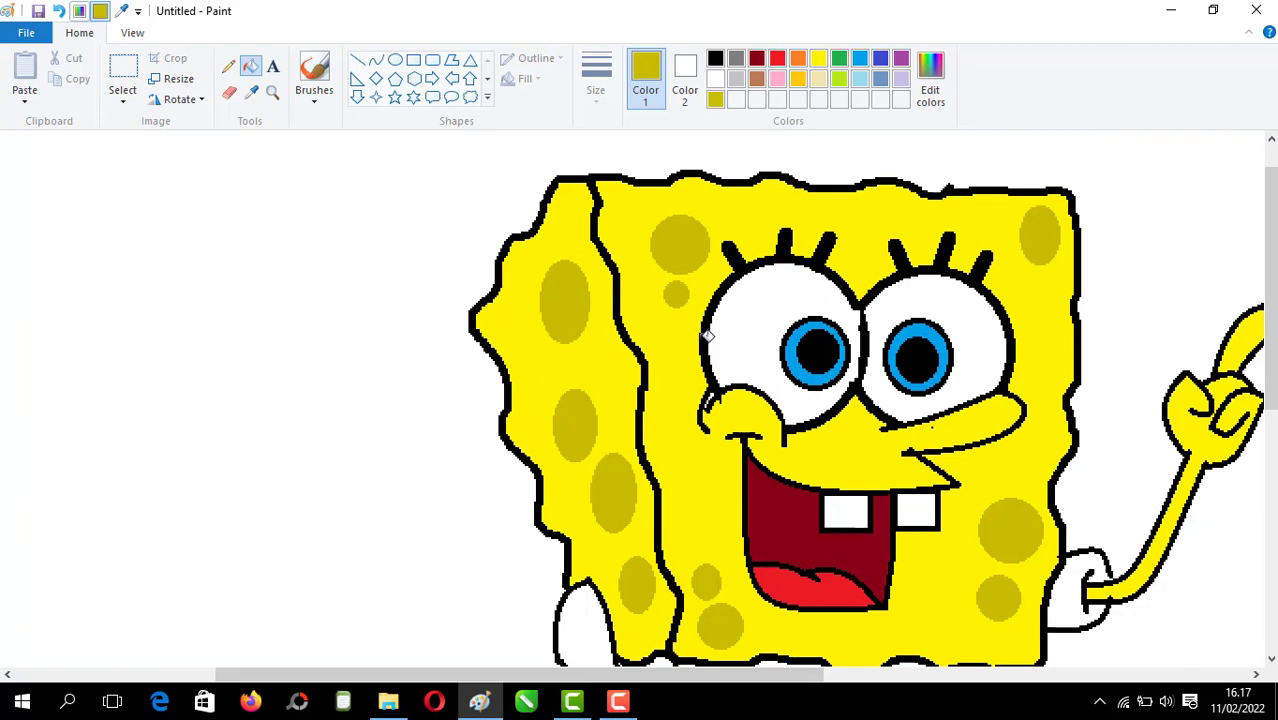
Step: Draw three tiny red ellipses as freckles on the cheek beside the mouth
click(777, 58)
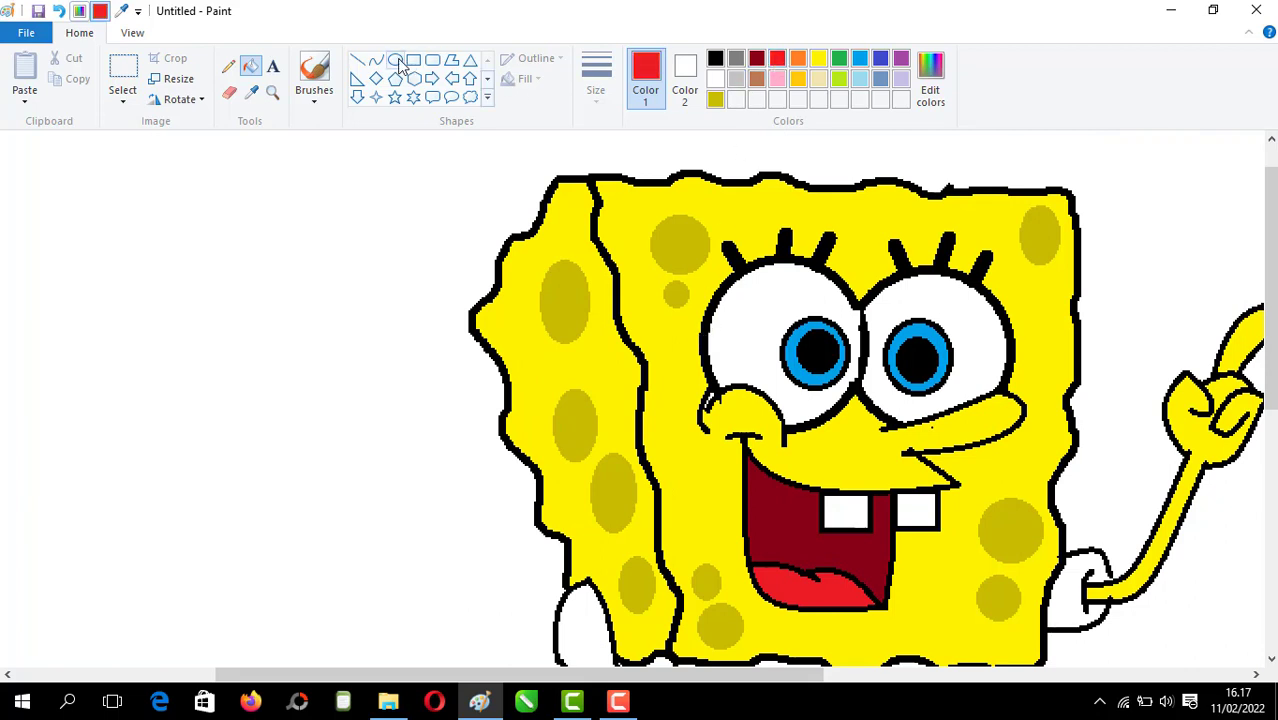
click(396, 60)
drag(719, 410, 758, 420)
click(733, 402)
click(707, 446)
click(678, 465)
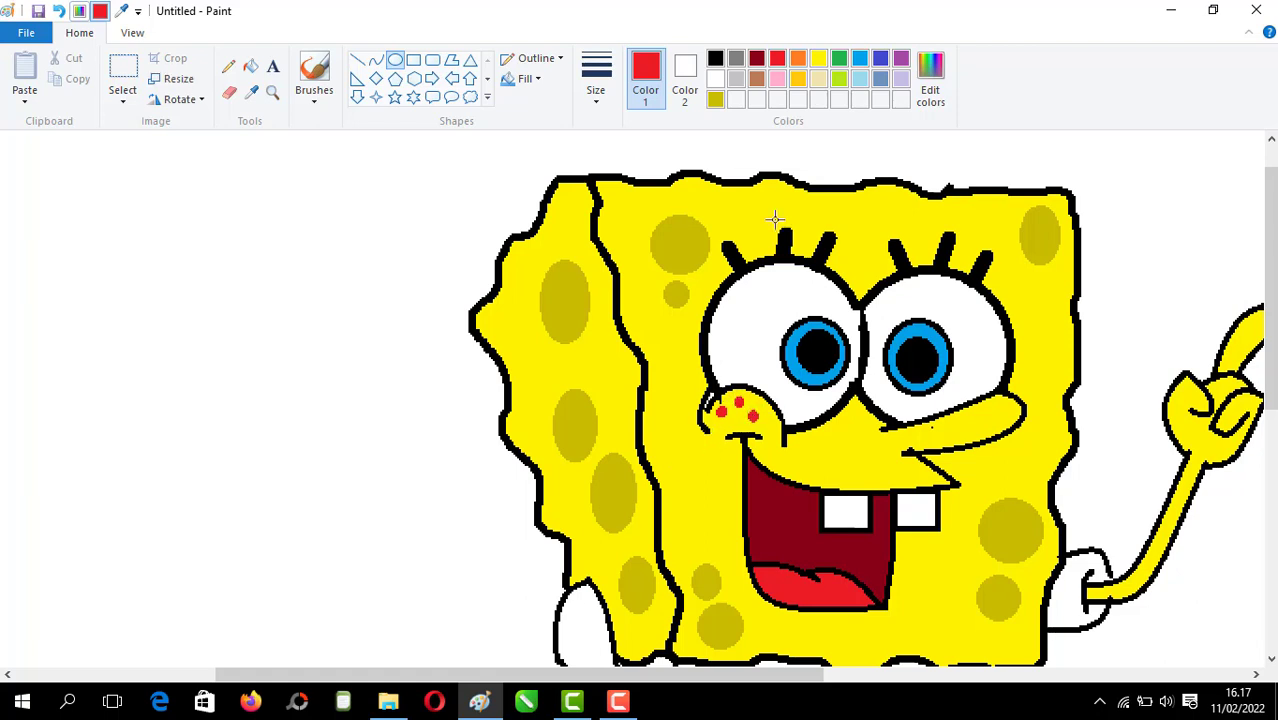
Step: Try to fill the small white gap at the cheek's outer edge with yellow, and undo the fill
click(818, 58)
click(250, 66)
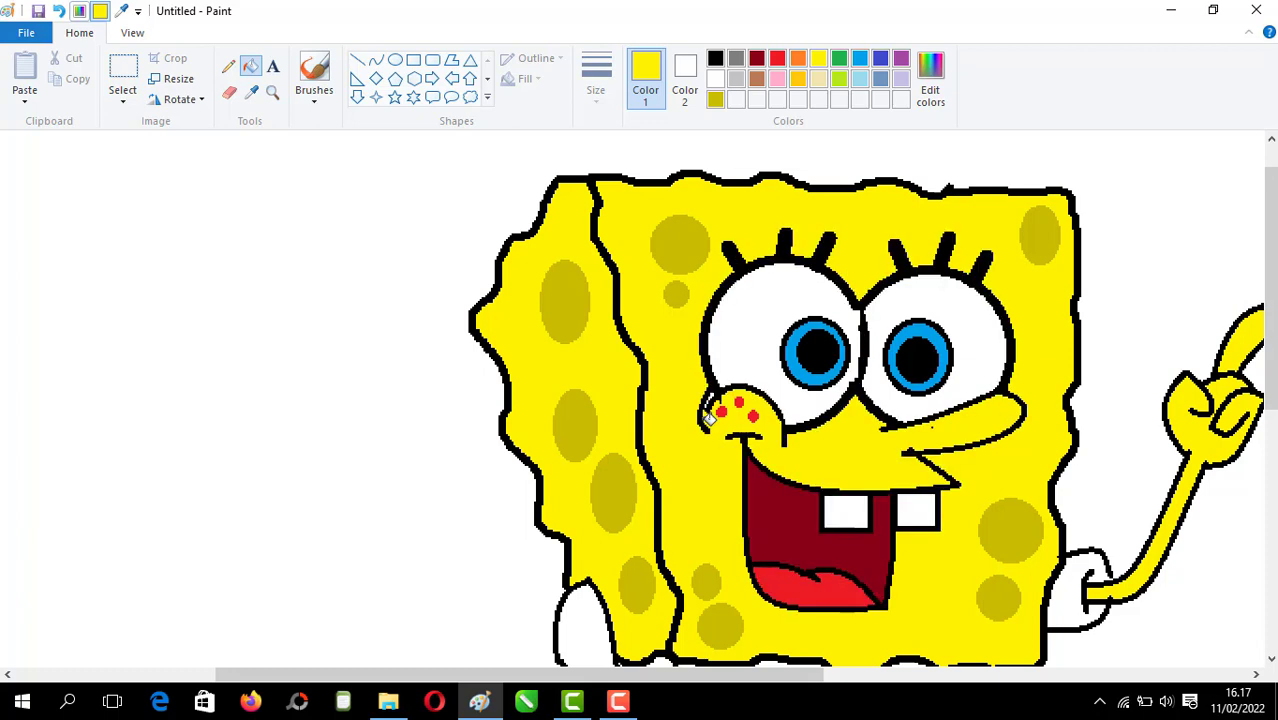
click(716, 394)
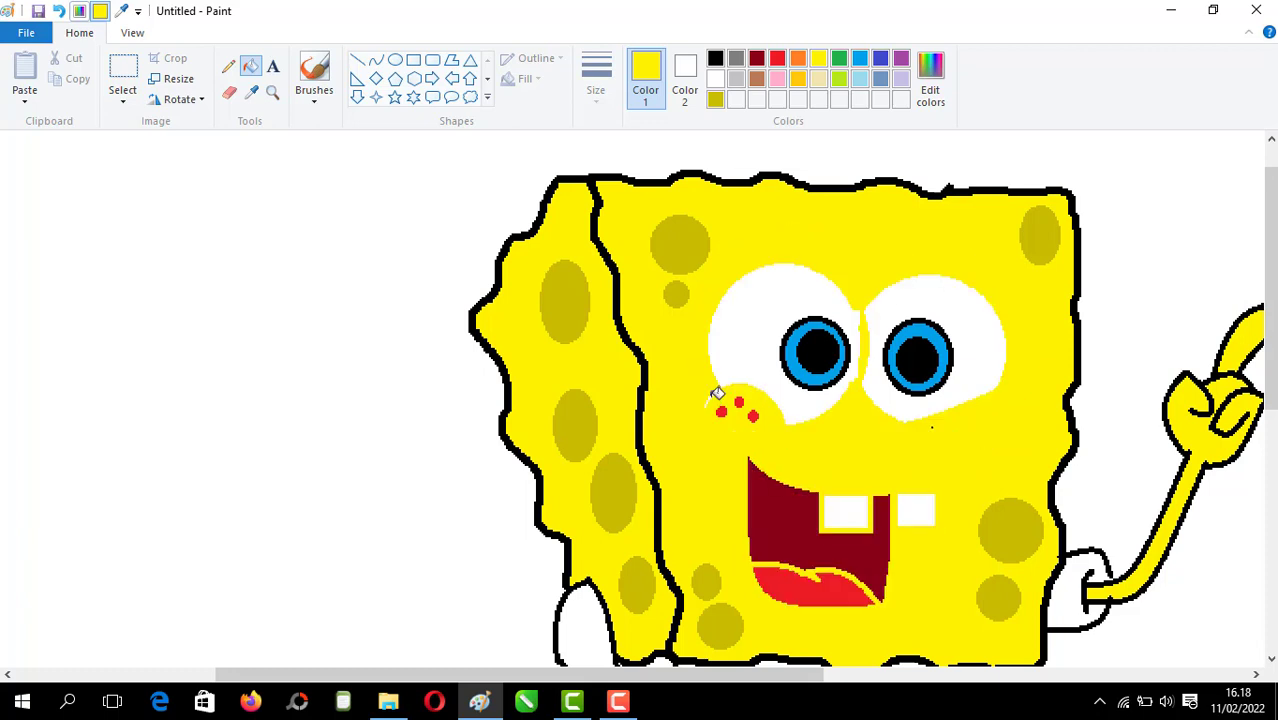
key(ctrl+z)
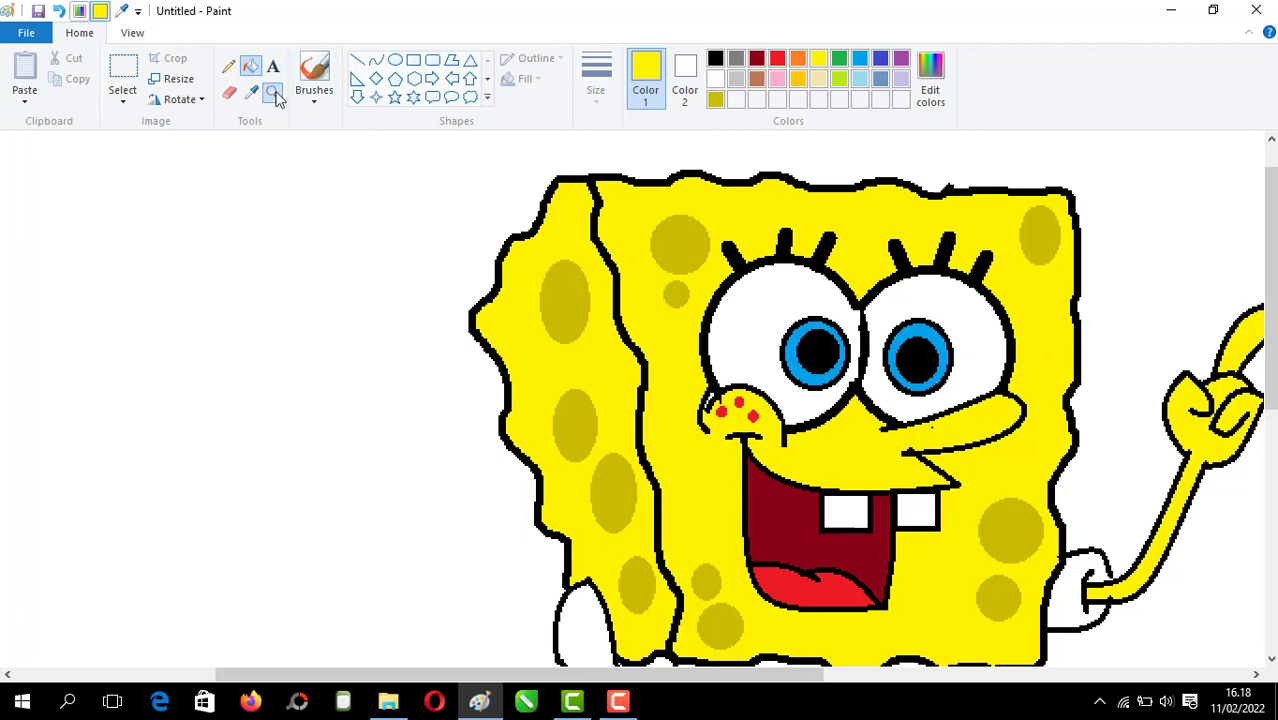
Step: Select the straight Line tool with the whole figure in view
click(272, 92)
right_click(688, 374)
click(357, 60)
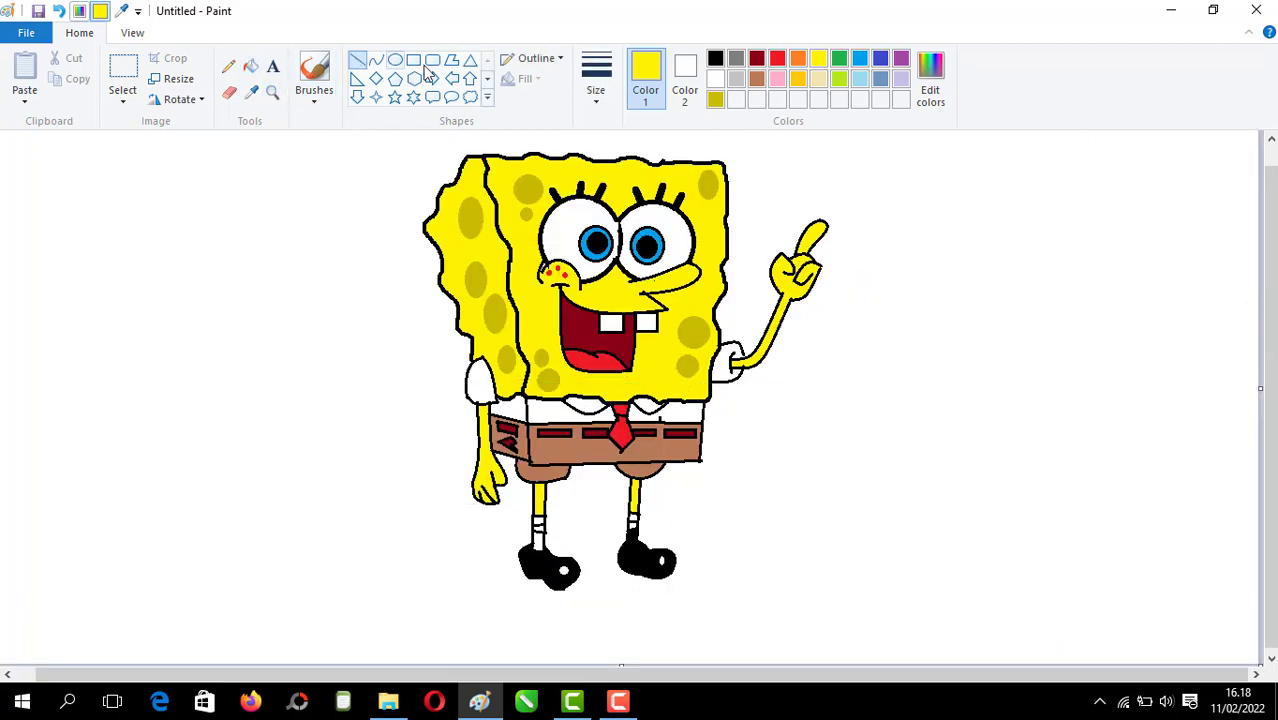